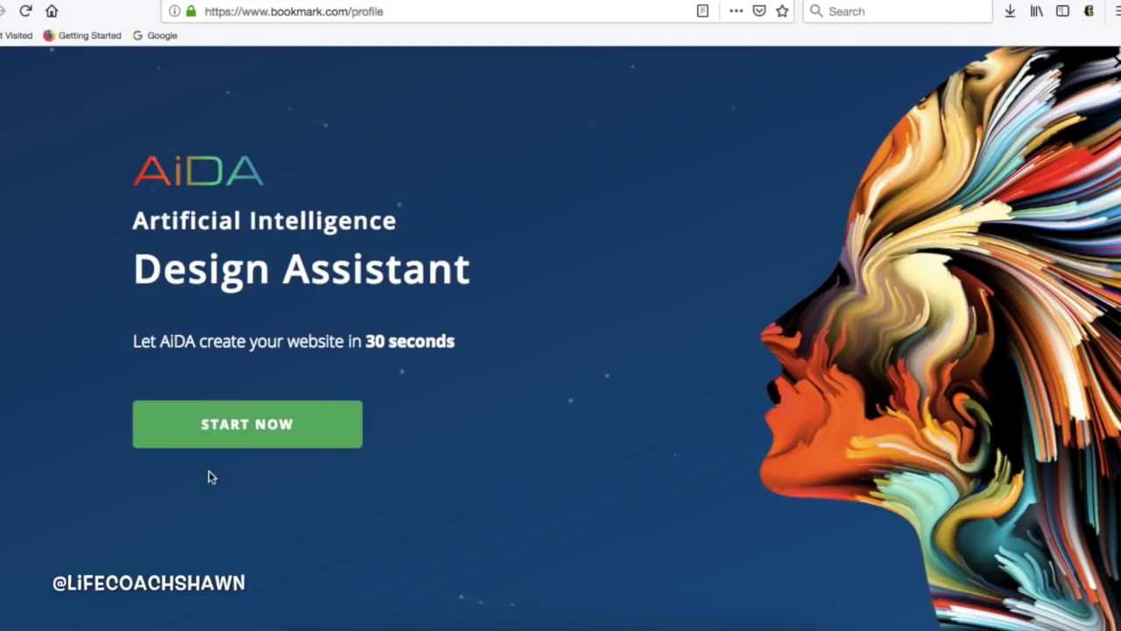
# Step: Start the AI design assistant and set the type of website to Life Coach
pyautogui.click(224, 440)
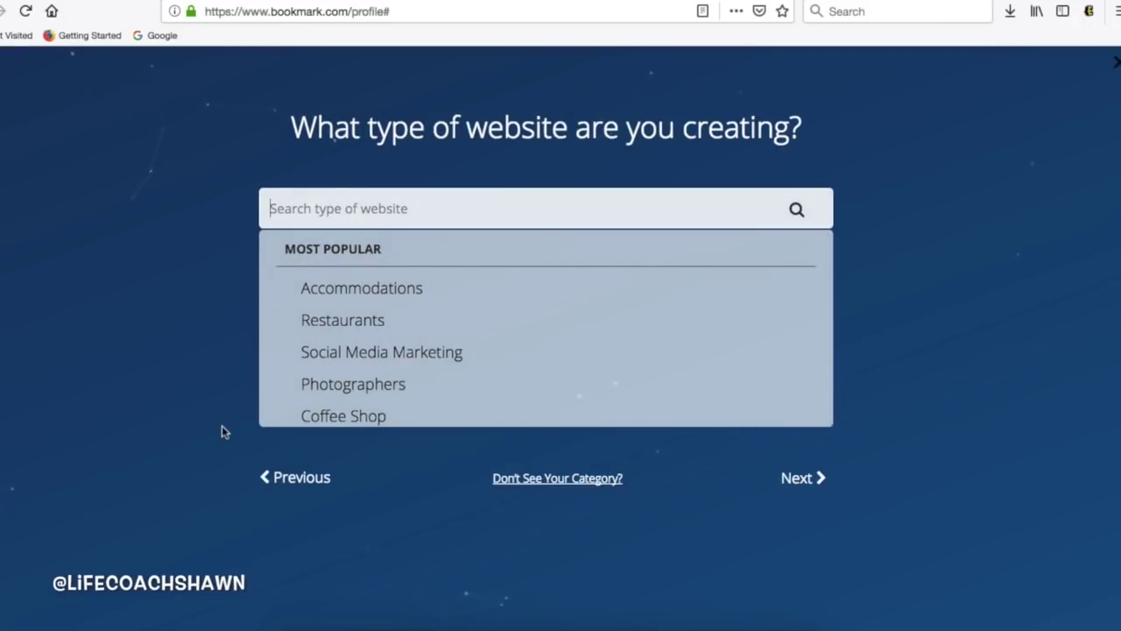
pyautogui.write('life')
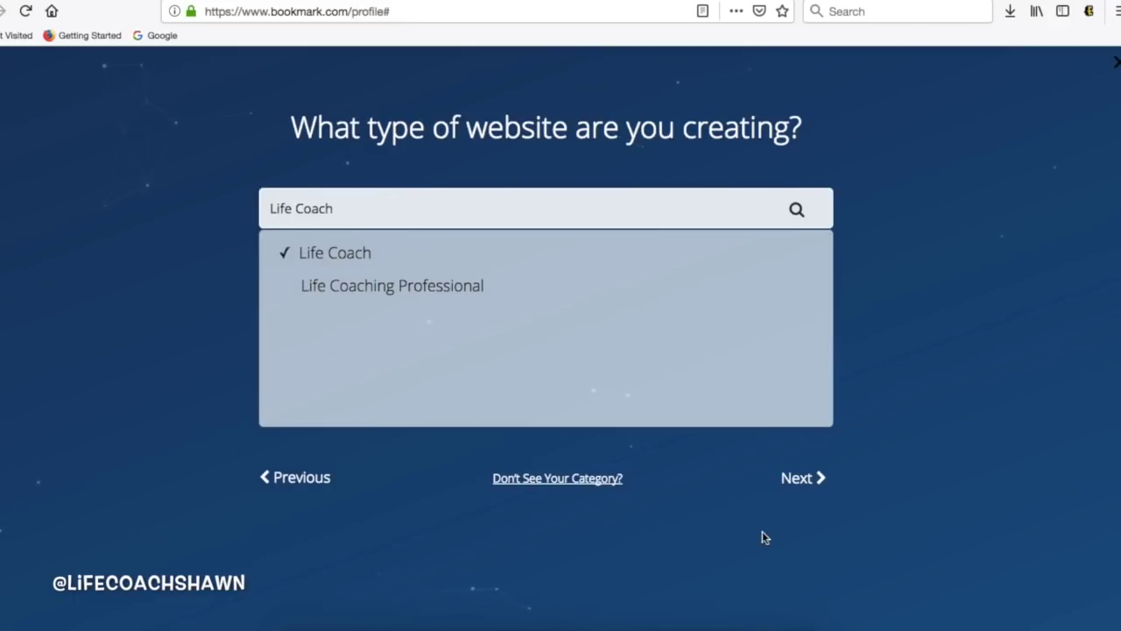
pyautogui.click(793, 476)
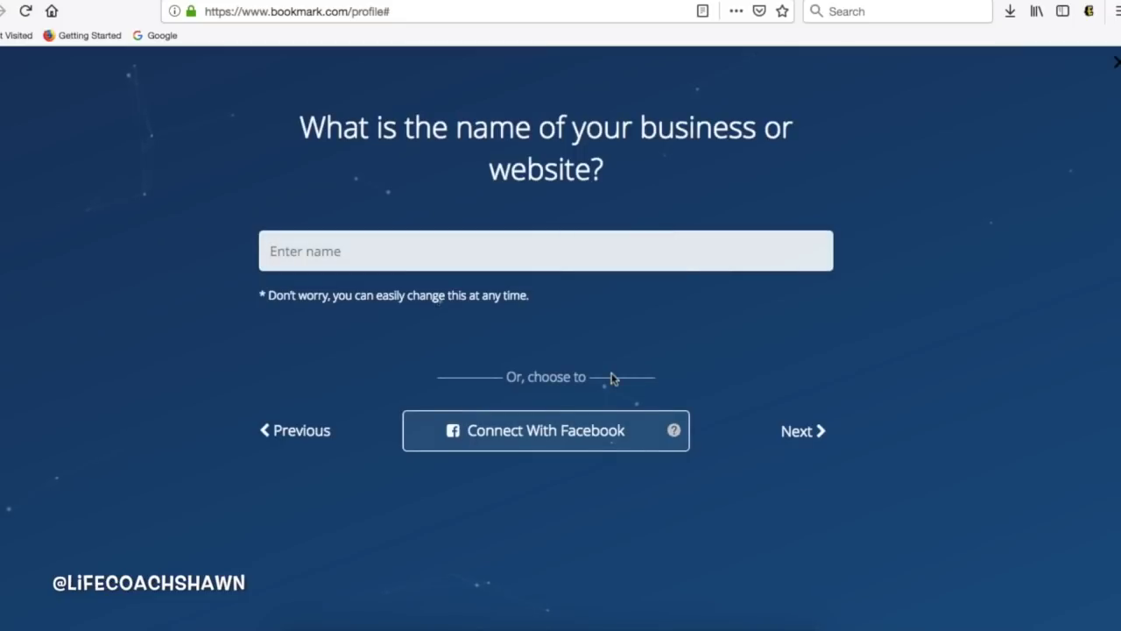
# Step: Enter the coaching business name as the website's name and continue to the feature options
pyautogui.write('life')
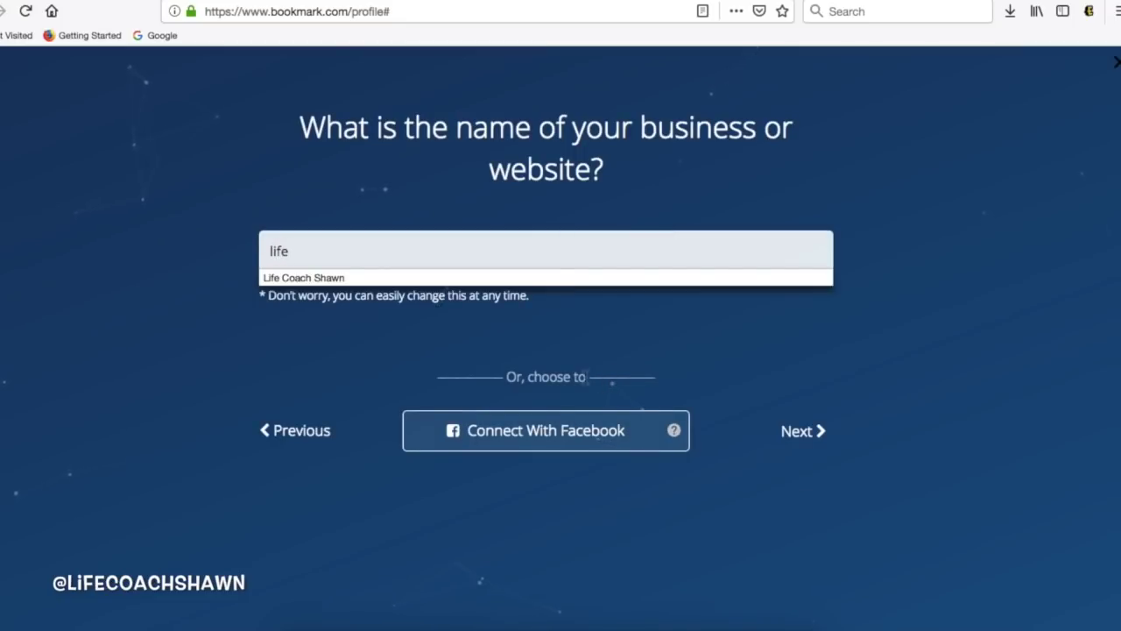
pyautogui.click(321, 278)
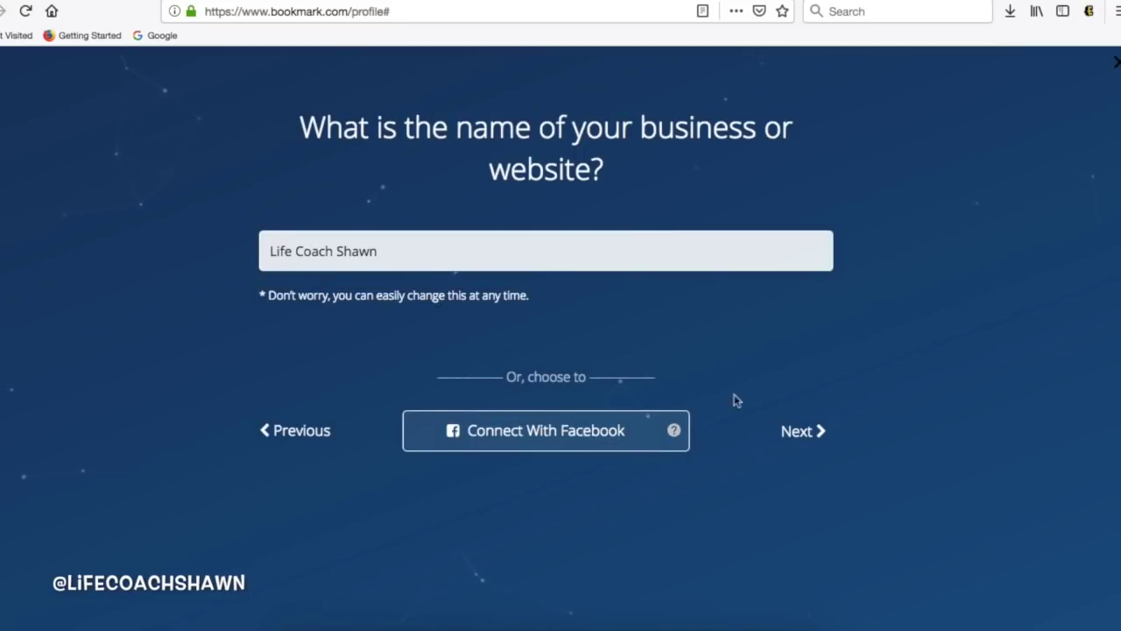
pyautogui.click(797, 432)
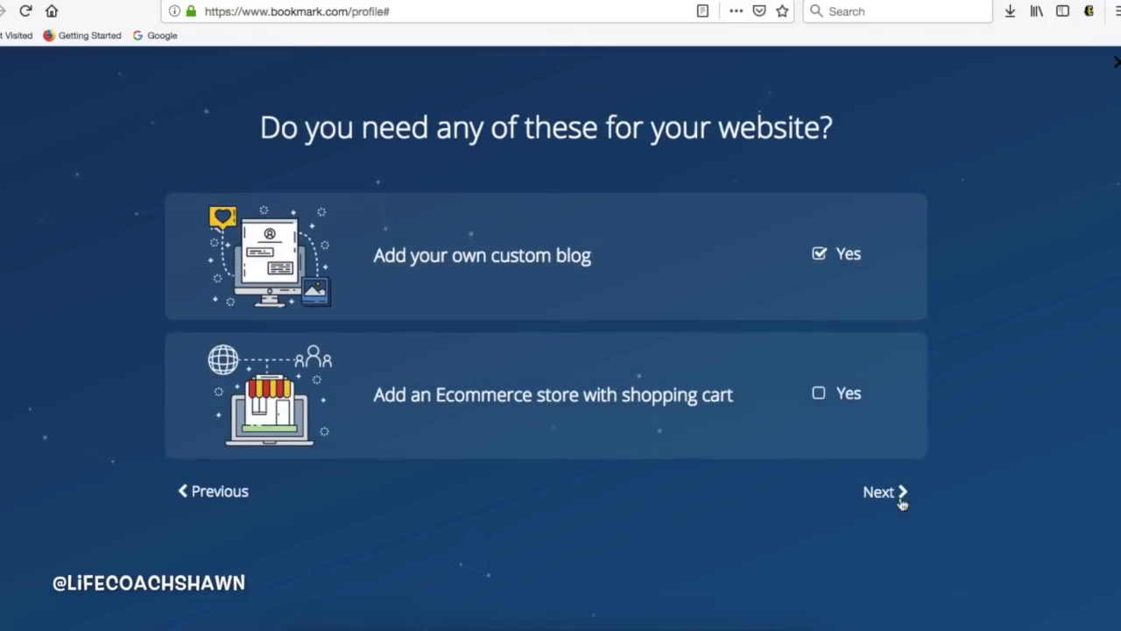
# Step: Continue with only the custom blog included, skipping the contact details and leaving the site layout at no preference
pyautogui.click(884, 492)
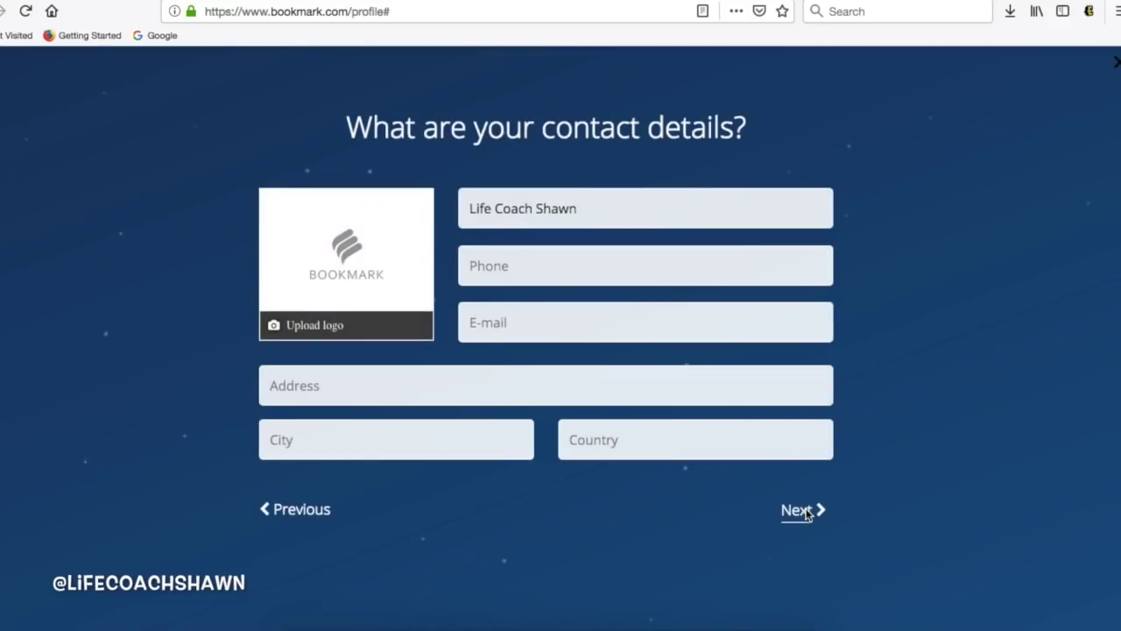
pyautogui.click(797, 511)
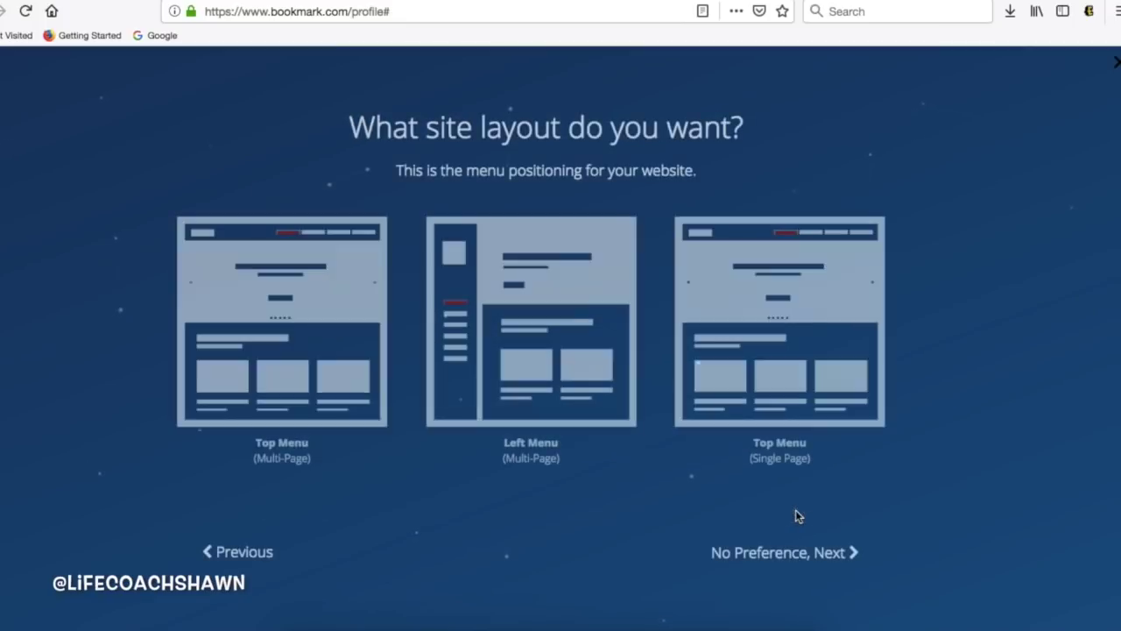
pyautogui.click(832, 551)
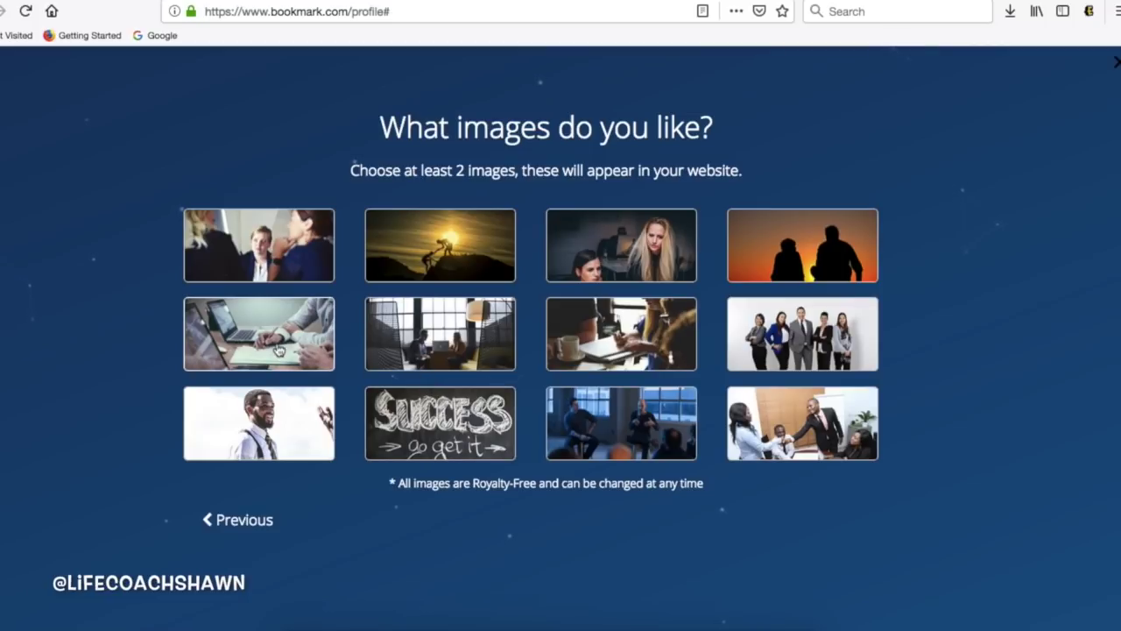
# Step: Create the website with the laptop note-taking and office window meeting images and the Fresh style
pyautogui.click(413, 337)
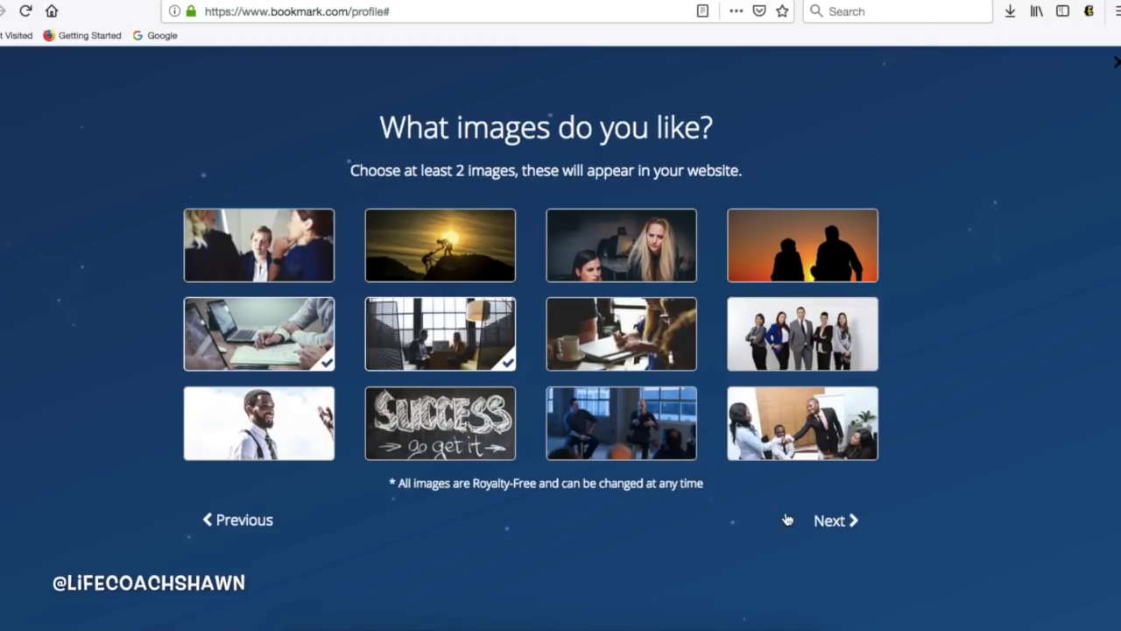
pyautogui.click(841, 519)
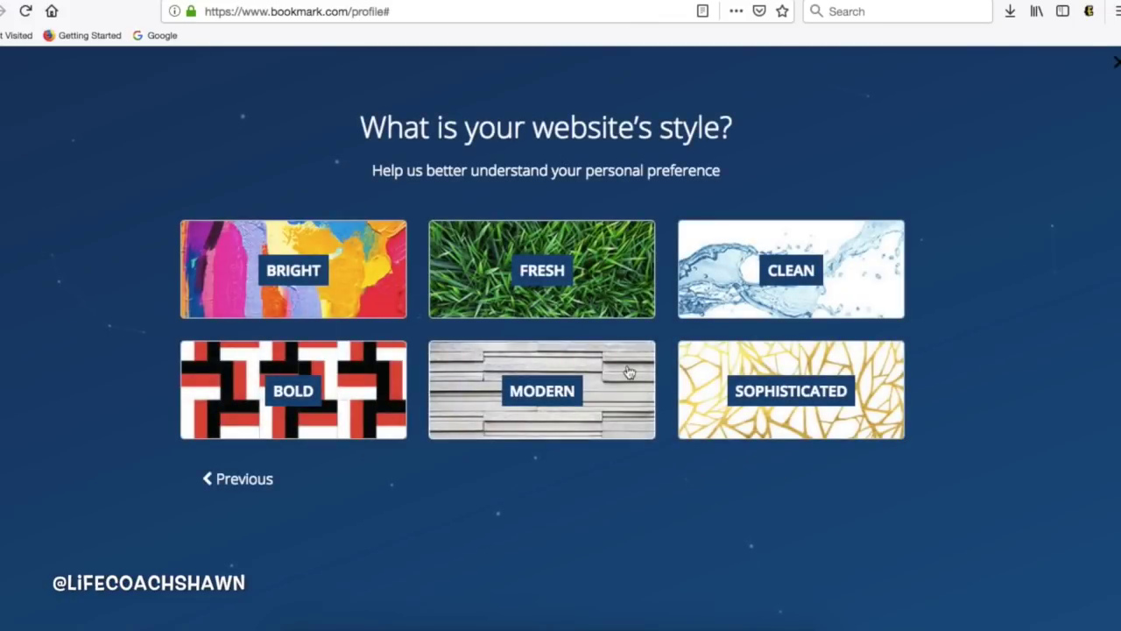
pyautogui.click(558, 281)
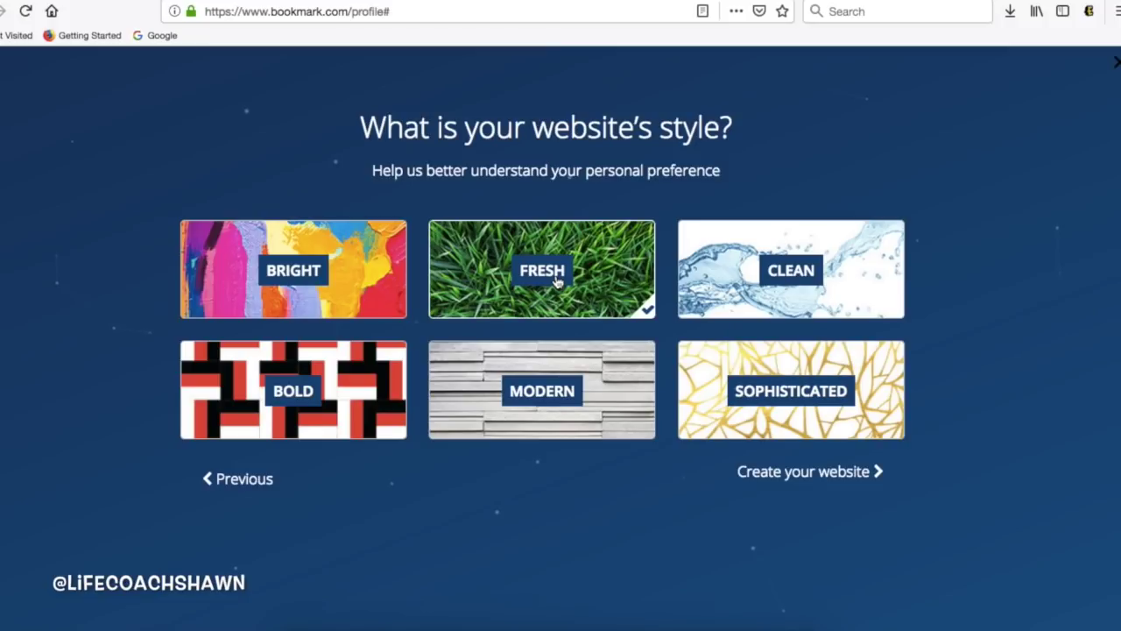
pyautogui.click(817, 473)
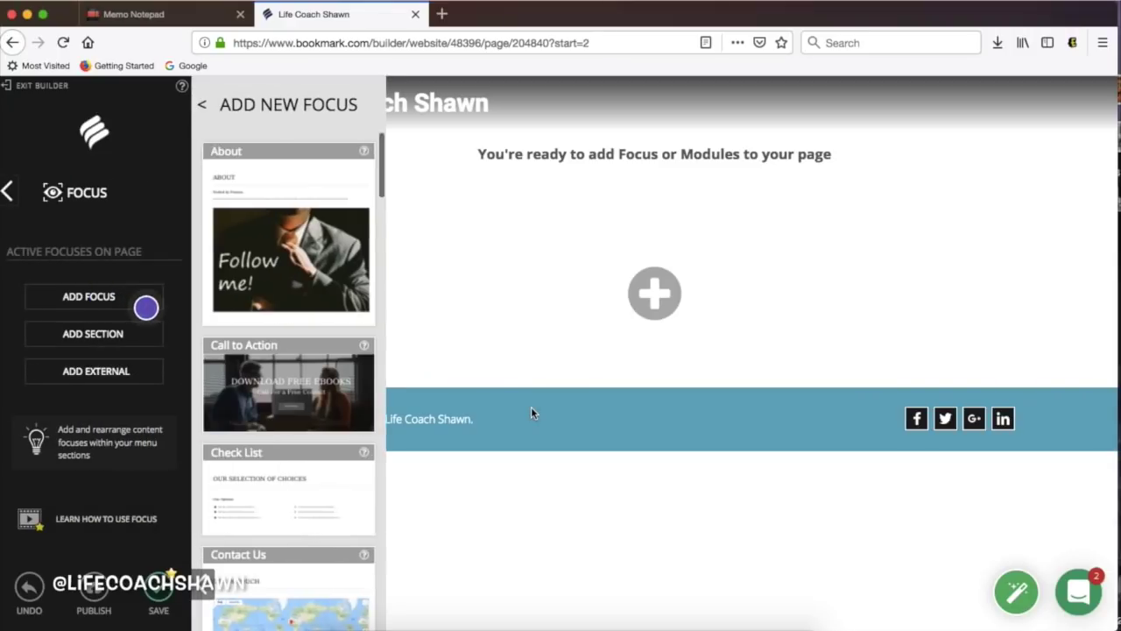
pyautogui.scroll(-10, 289, 394)
pyautogui.click(324, 617)
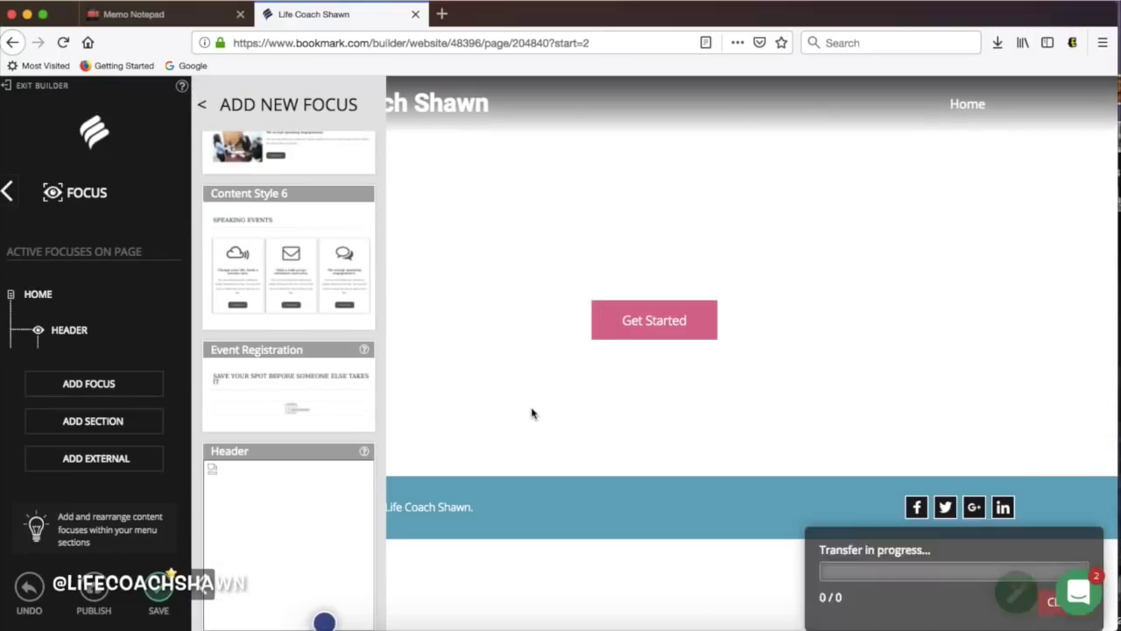
pyautogui.scroll(10, 289, 395)
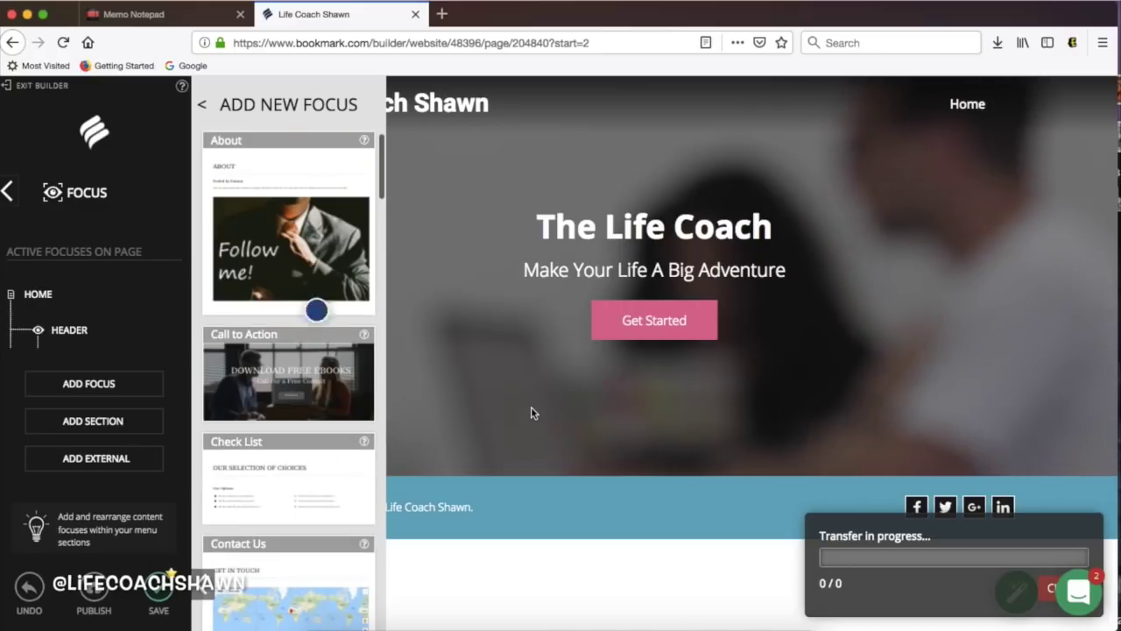
pyautogui.click(316, 241)
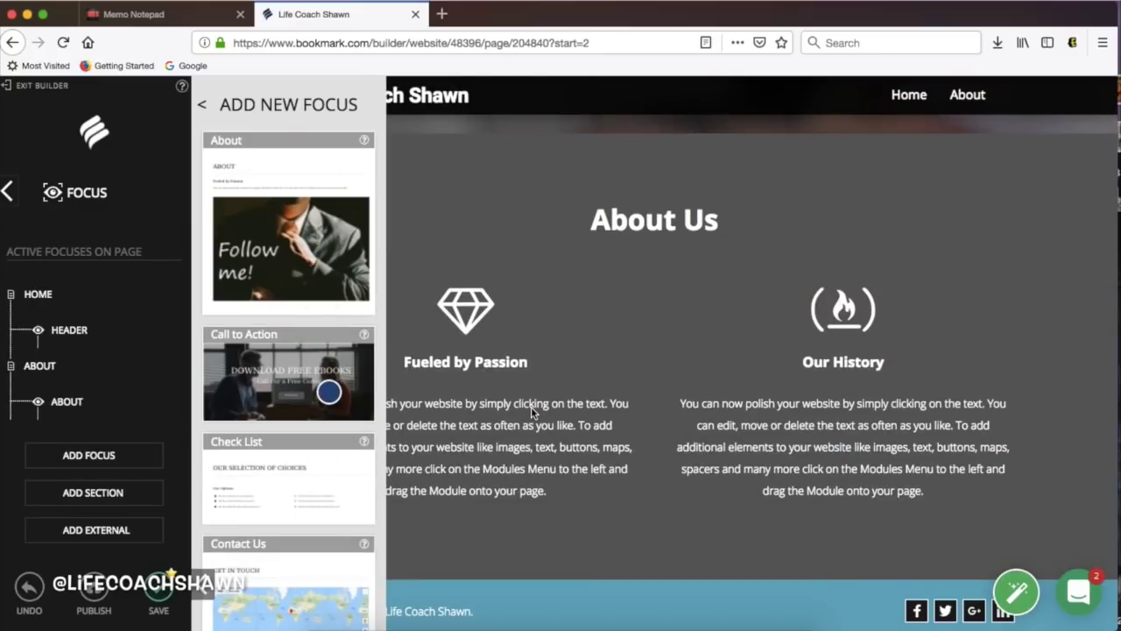
pyautogui.click(329, 392)
pyautogui.scroll(-10, 329, 392)
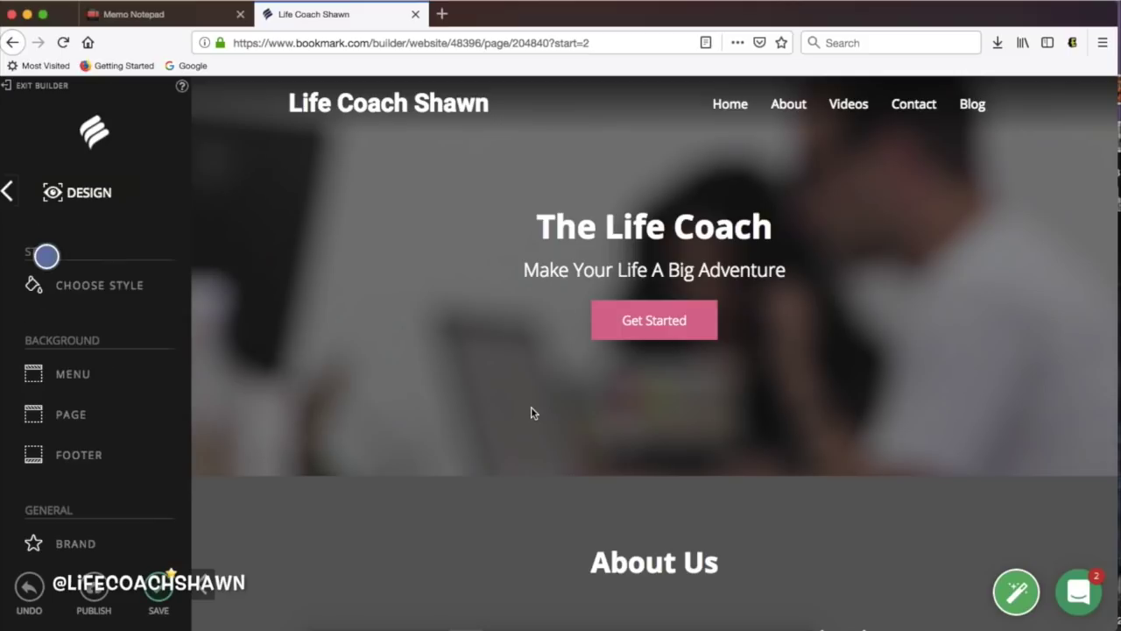
pyautogui.click(78, 273)
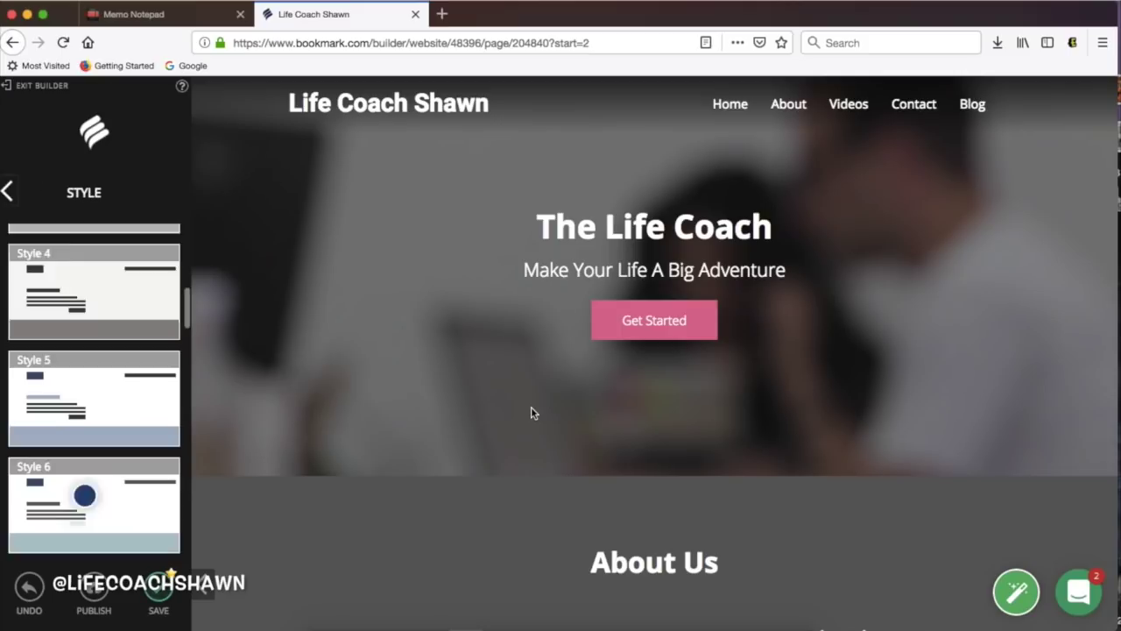
pyautogui.click(78, 526)
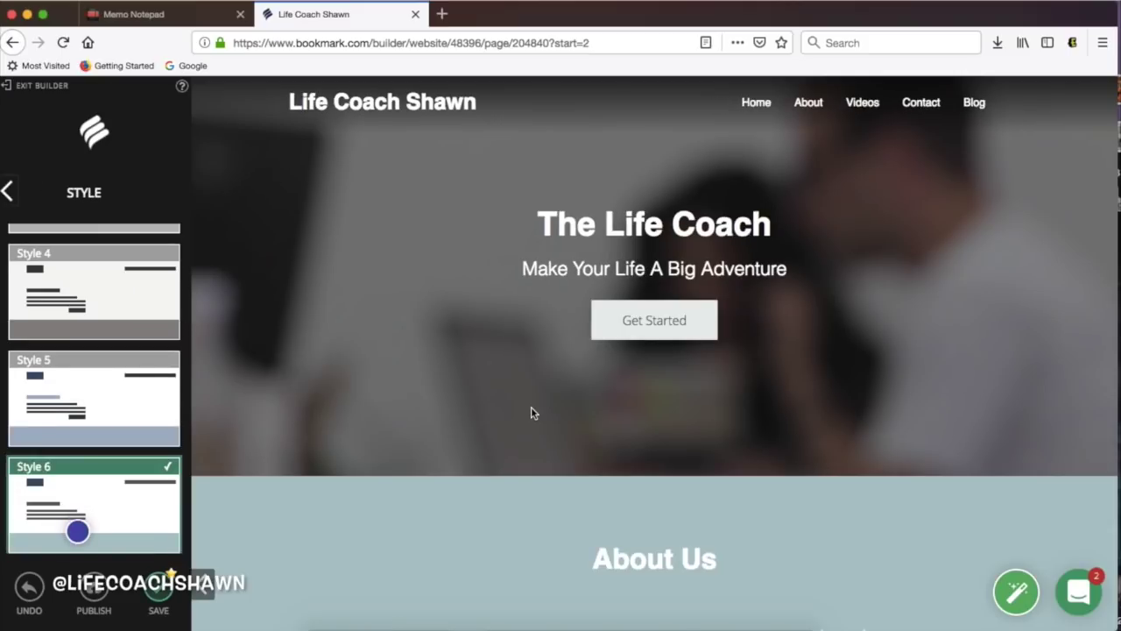
pyautogui.click(9, 192)
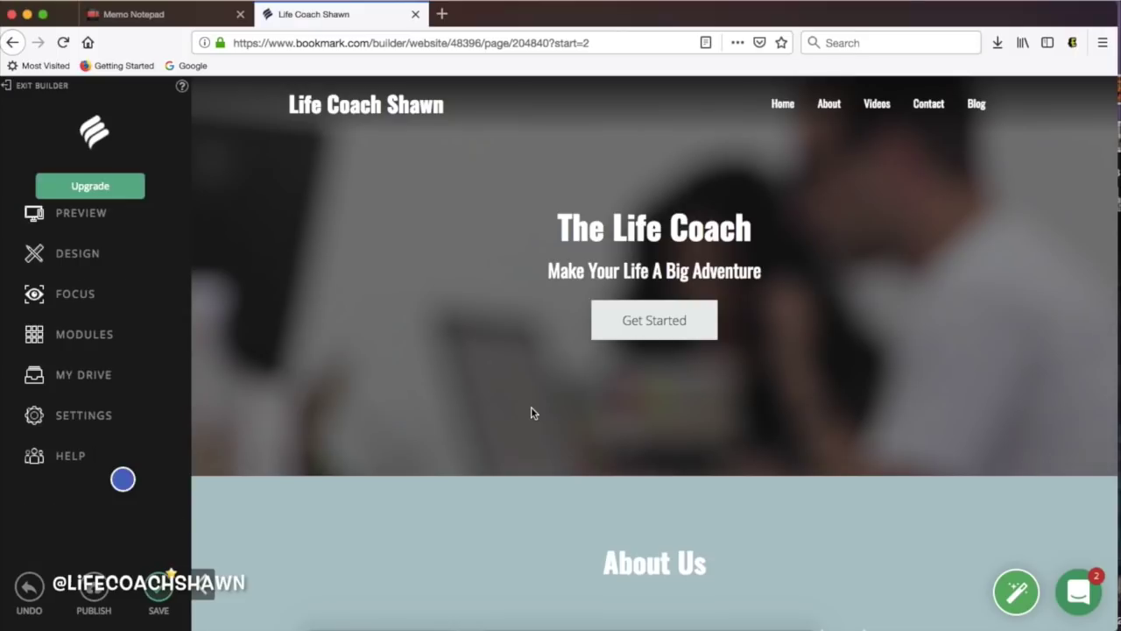
pyautogui.click(159, 592)
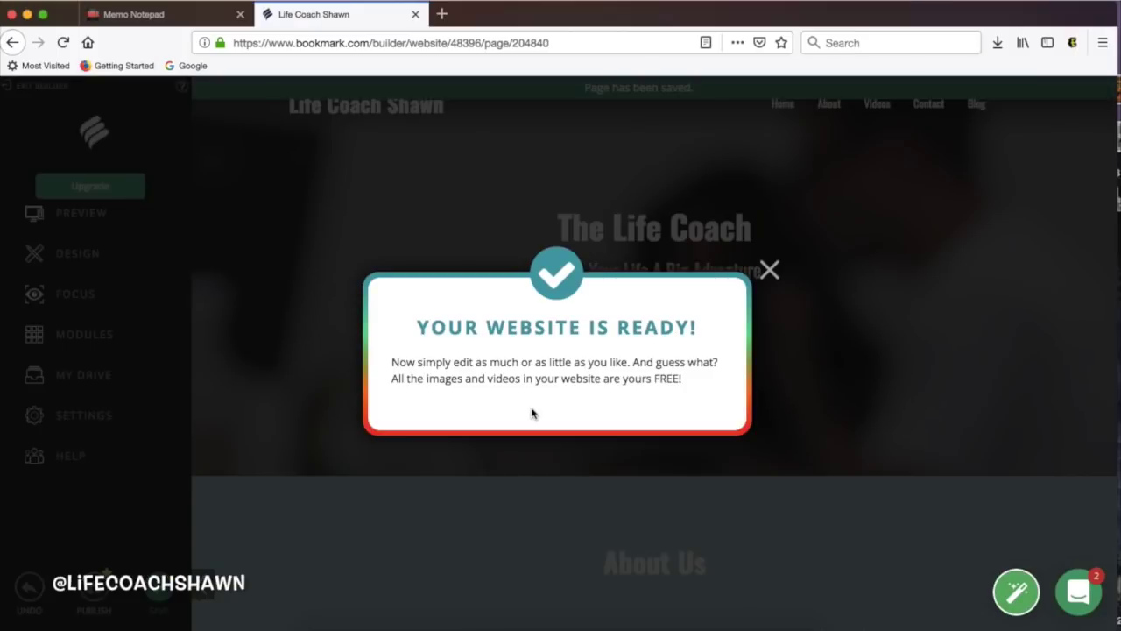
# Step: Dismiss the website-ready message and review the generated page from the header through the consultation, gallery, video and contact sections
pyautogui.click(967, 250)
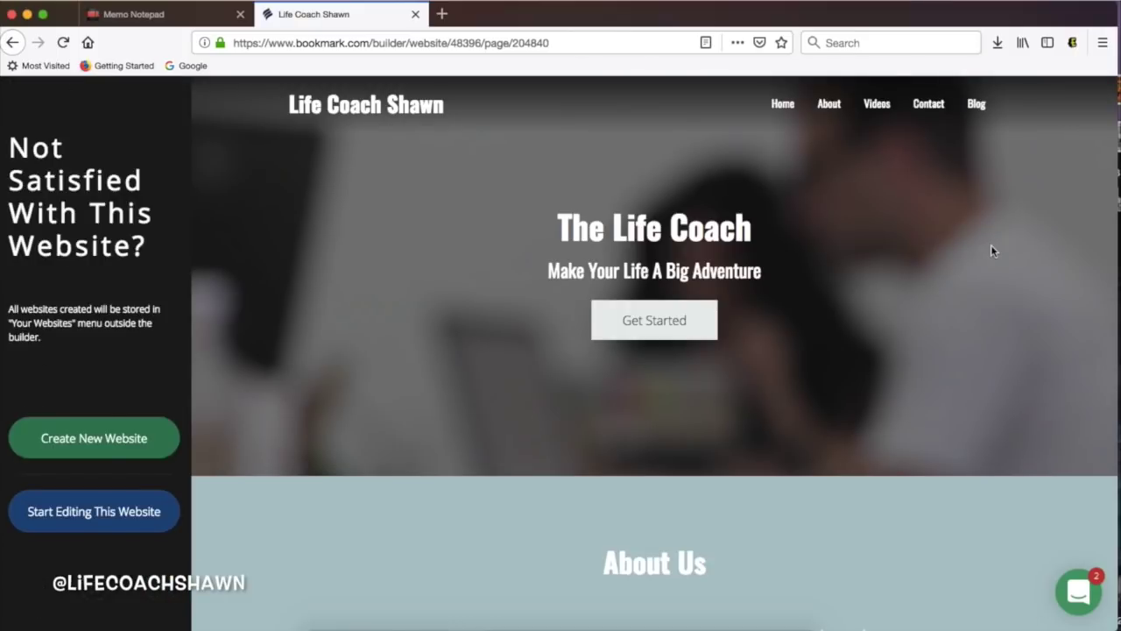
pyautogui.scroll(-3, 991, 250)
pyautogui.scroll(1, 991, 251)
pyautogui.scroll(-3, 990, 250)
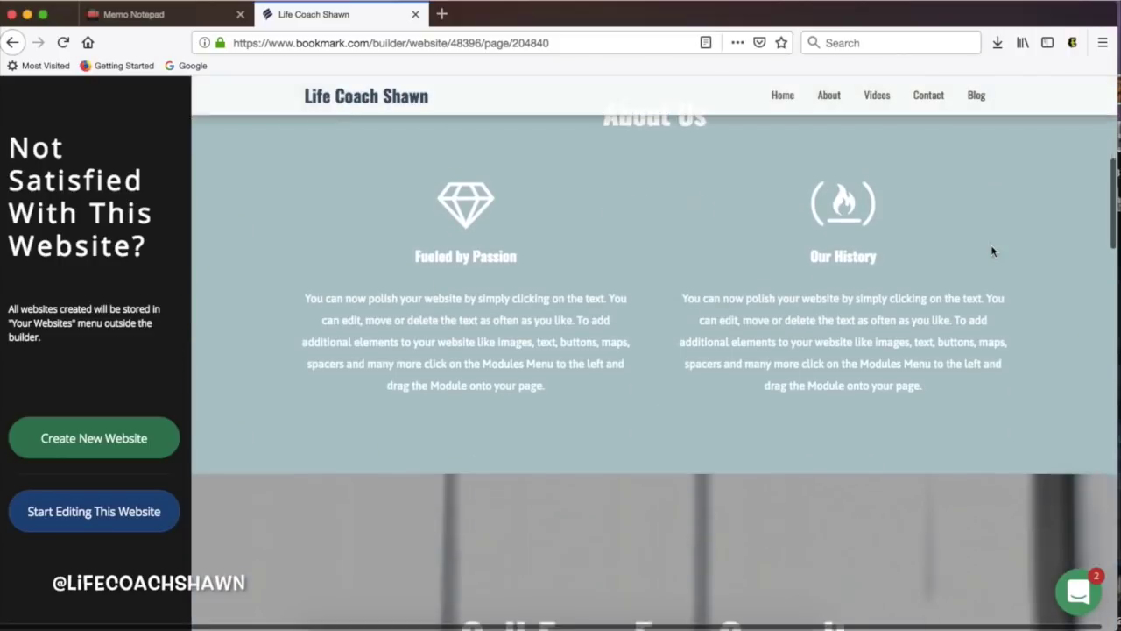
pyautogui.scroll(-2, 993, 251)
pyautogui.scroll(-2, 992, 251)
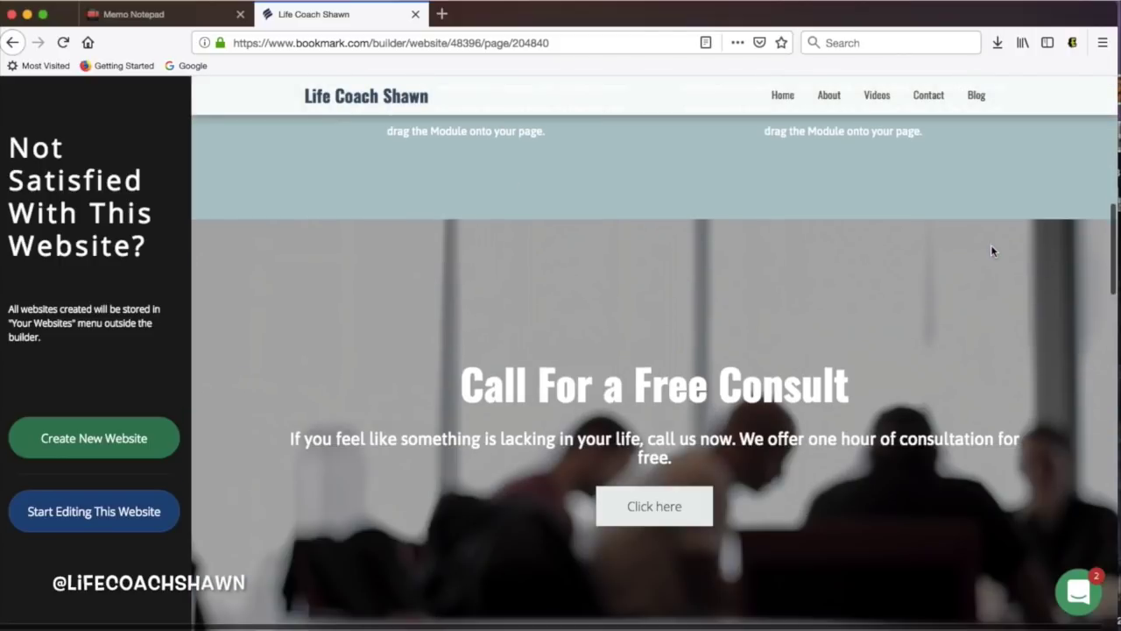
pyautogui.scroll(-2, 991, 251)
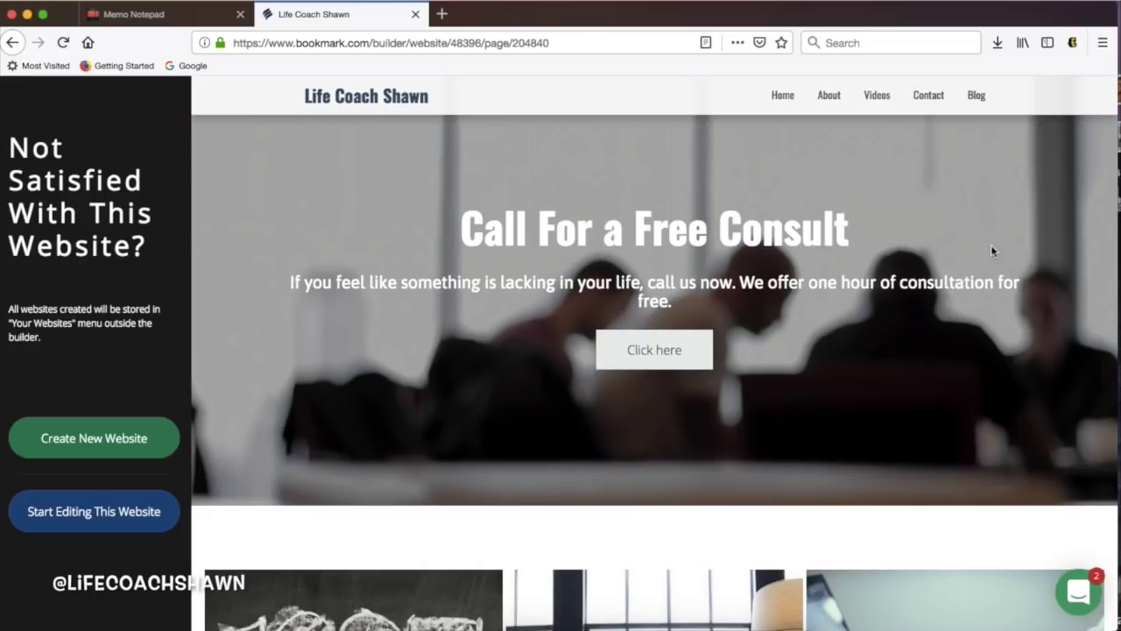
pyautogui.scroll(-1, 991, 252)
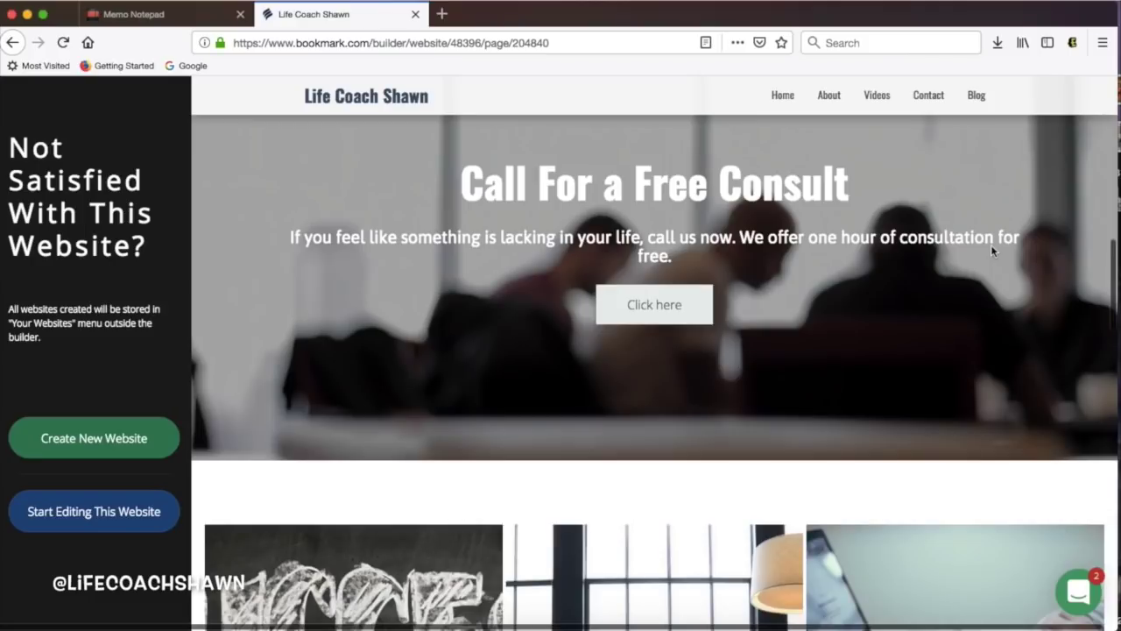
pyautogui.scroll(-6, 991, 251)
pyautogui.scroll(2, 990, 250)
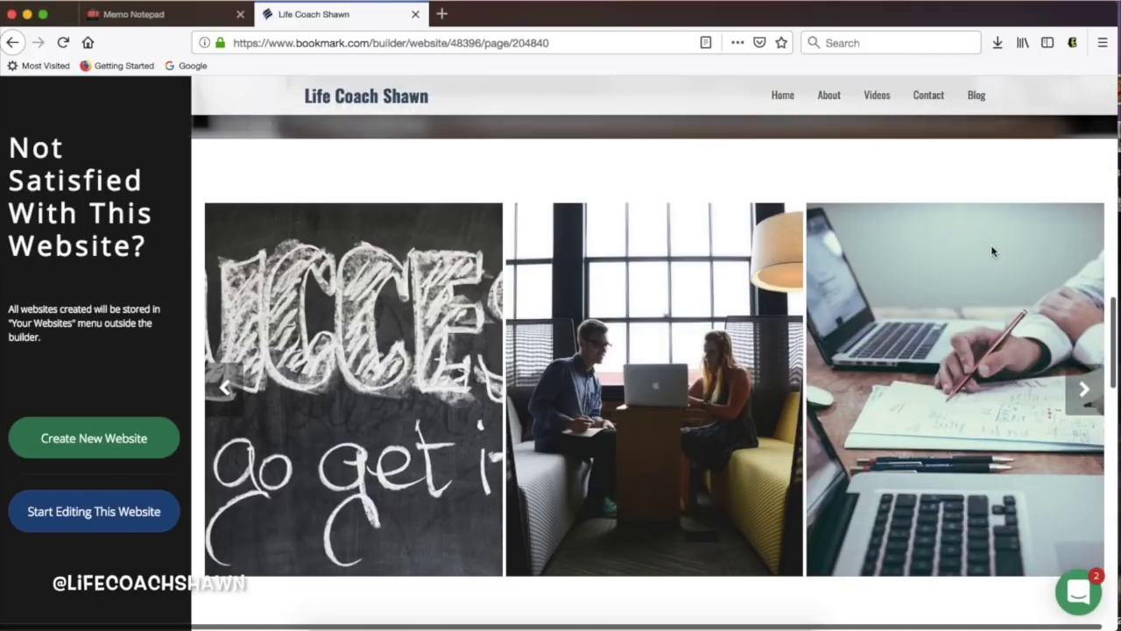
pyautogui.scroll(-5, 991, 250)
pyautogui.scroll(-2, 992, 252)
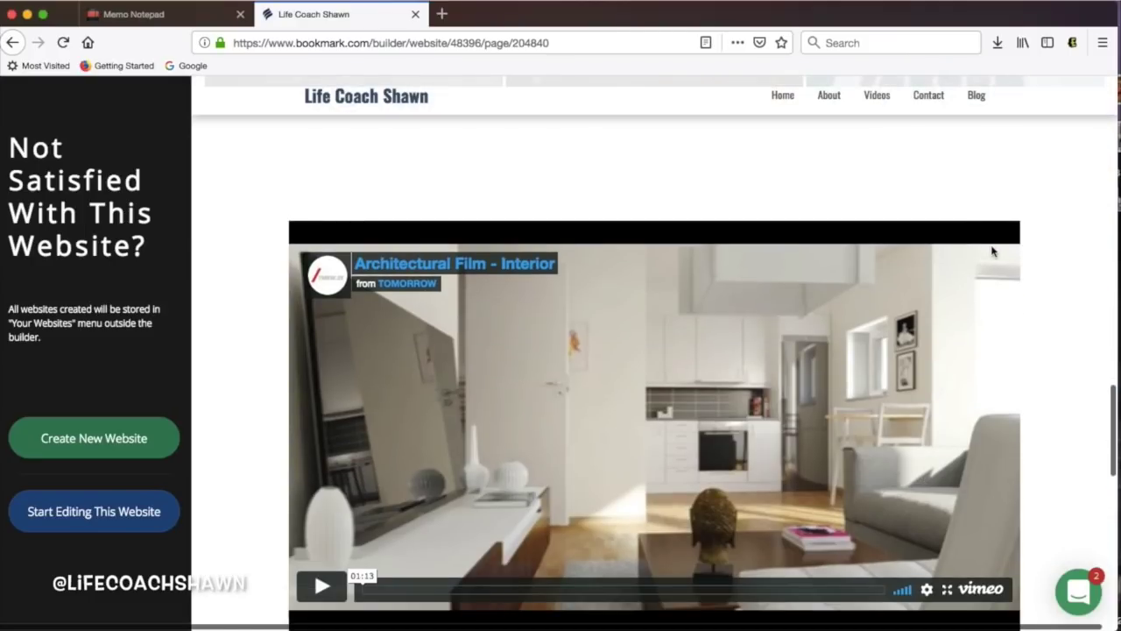
pyautogui.scroll(-5, 992, 251)
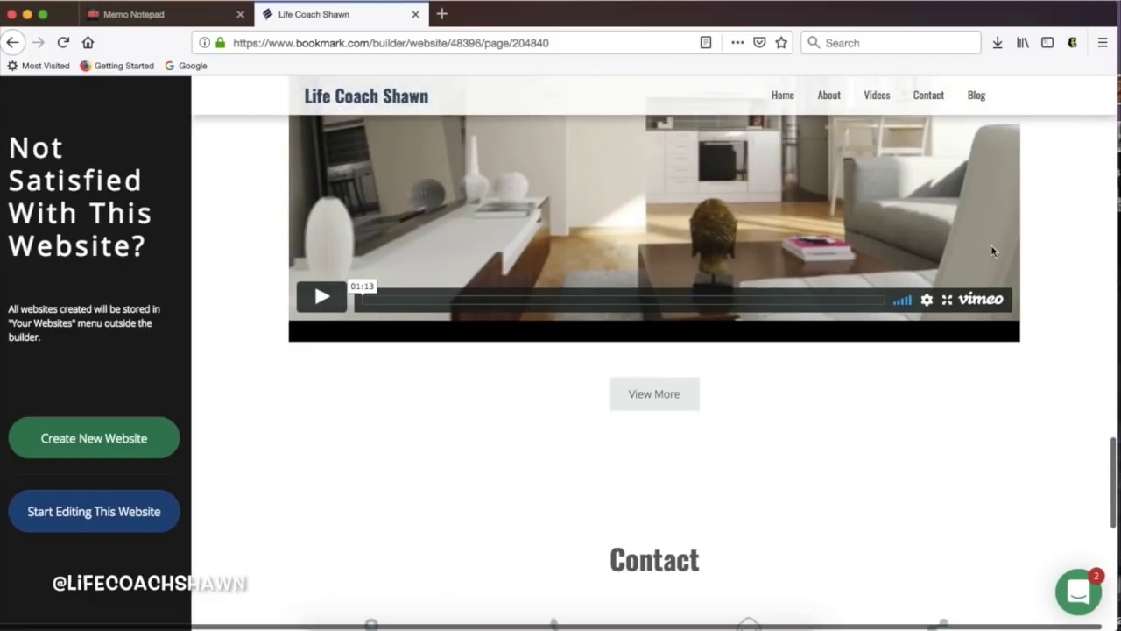
pyautogui.scroll(-4, 992, 252)
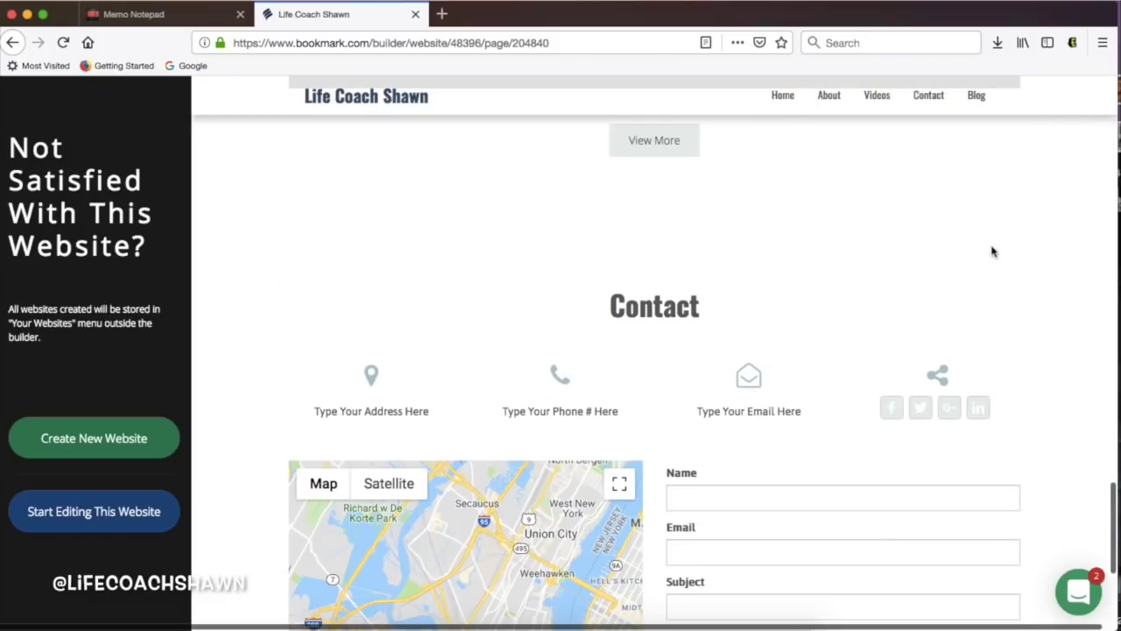
pyautogui.scroll(-5, 993, 251)
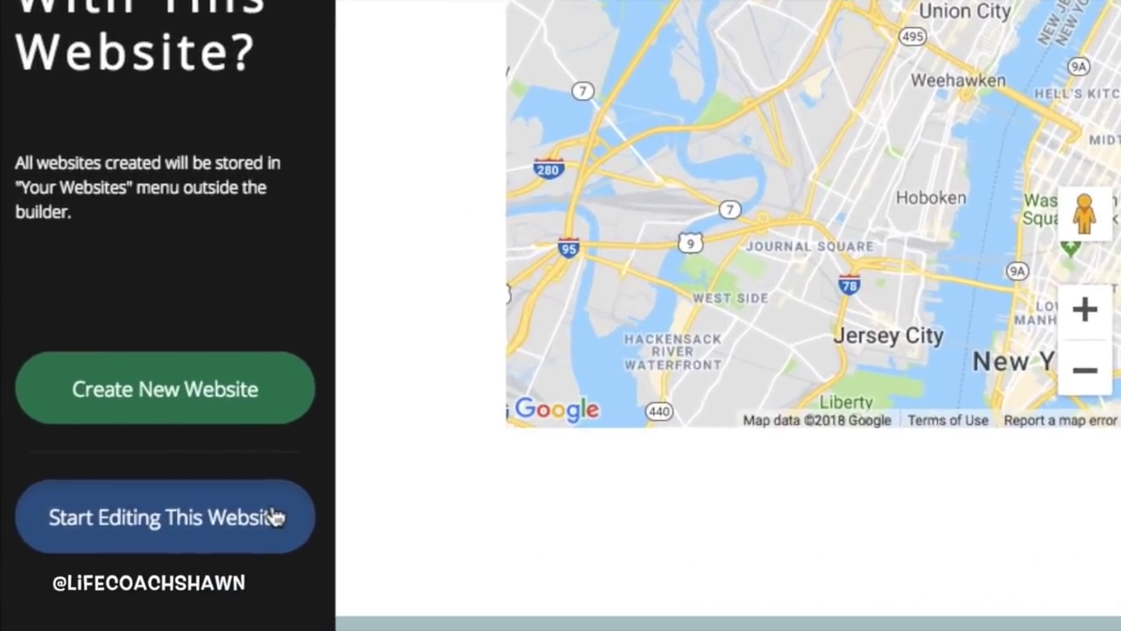
# Step: Start editing this website and change the header's Get Started button background to dark red
pyautogui.click(300, 519)
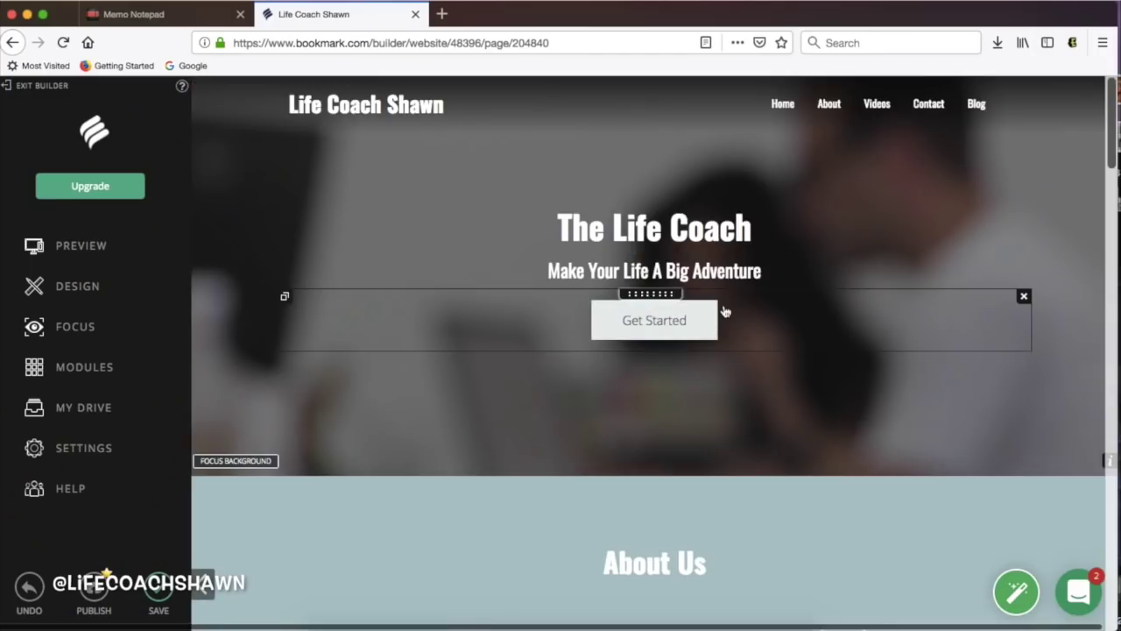
pyautogui.click(714, 317)
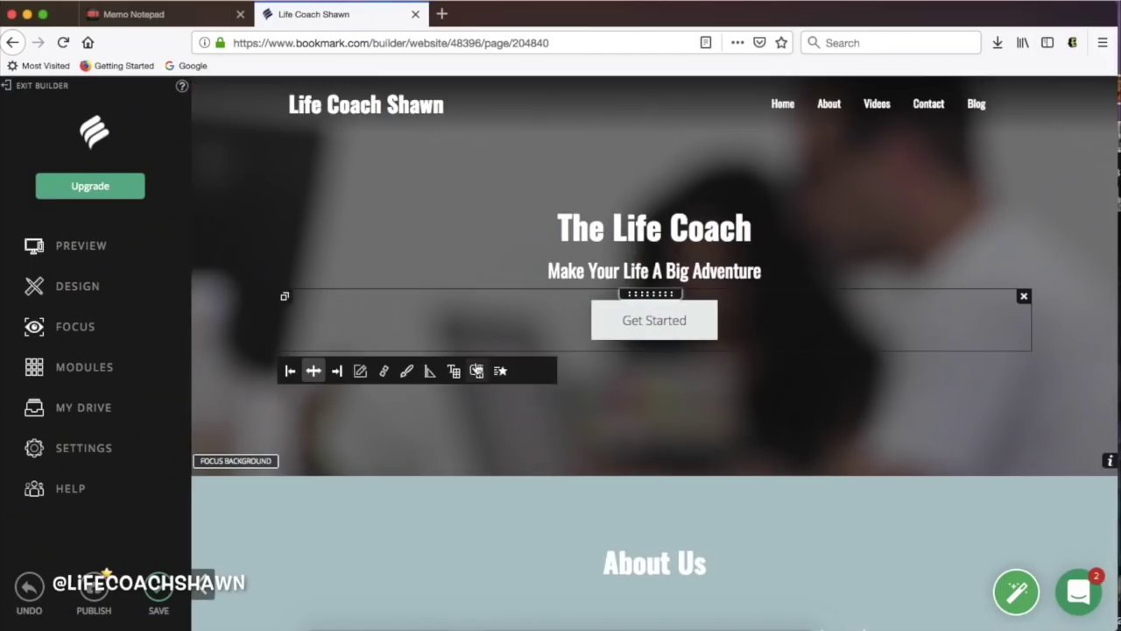
pyautogui.click(476, 370)
pyautogui.click(477, 371)
pyautogui.click(476, 371)
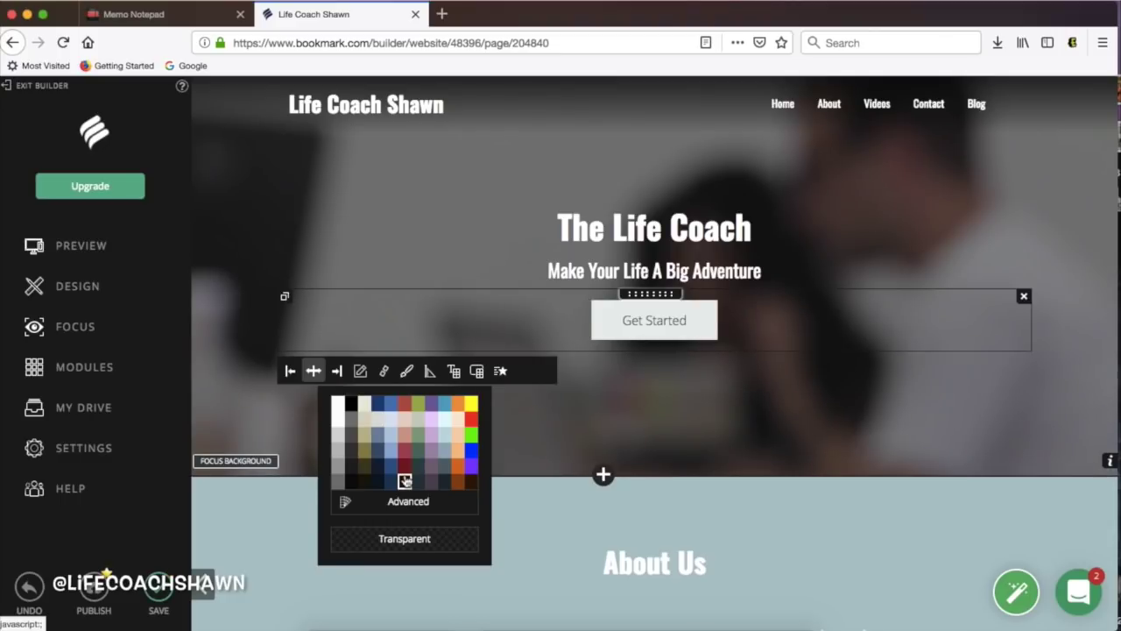
pyautogui.click(405, 480)
# Step: Change the About Us section's background colour from the colour palette to medium grey
pyautogui.click(229, 460)
pyautogui.scroll(-1, 258, 320)
pyautogui.scroll(-3, 333, 361)
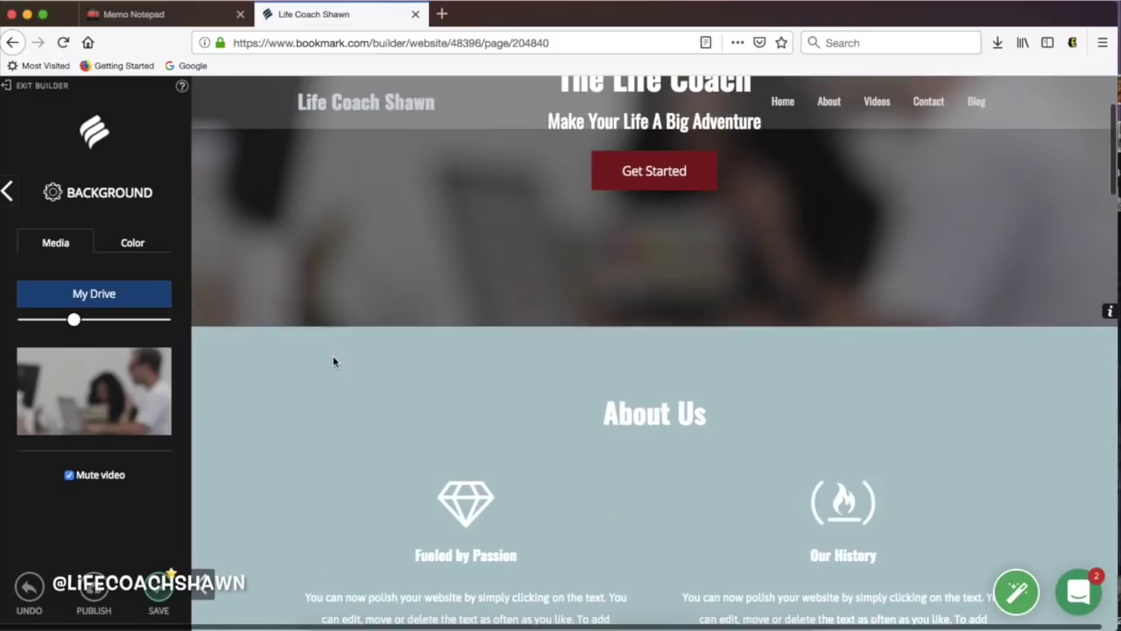
pyautogui.click(132, 242)
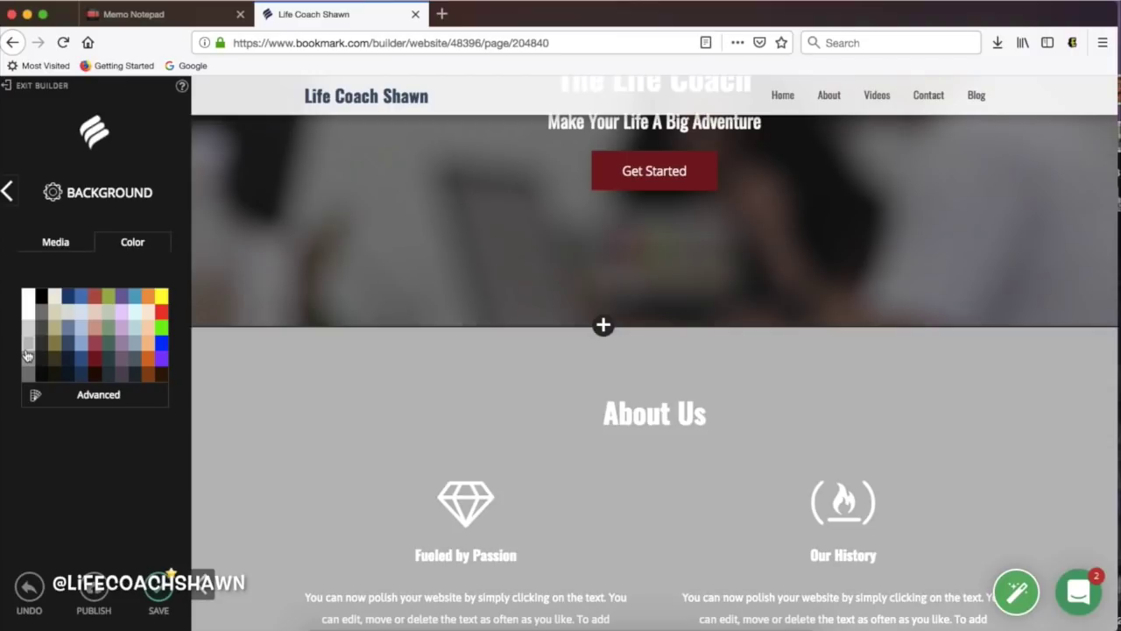
pyautogui.click(27, 355)
# Step: Delete the Our History column from the About Us section, including its paragraph, heading and flame icon
pyautogui.scroll(-3, 525, 368)
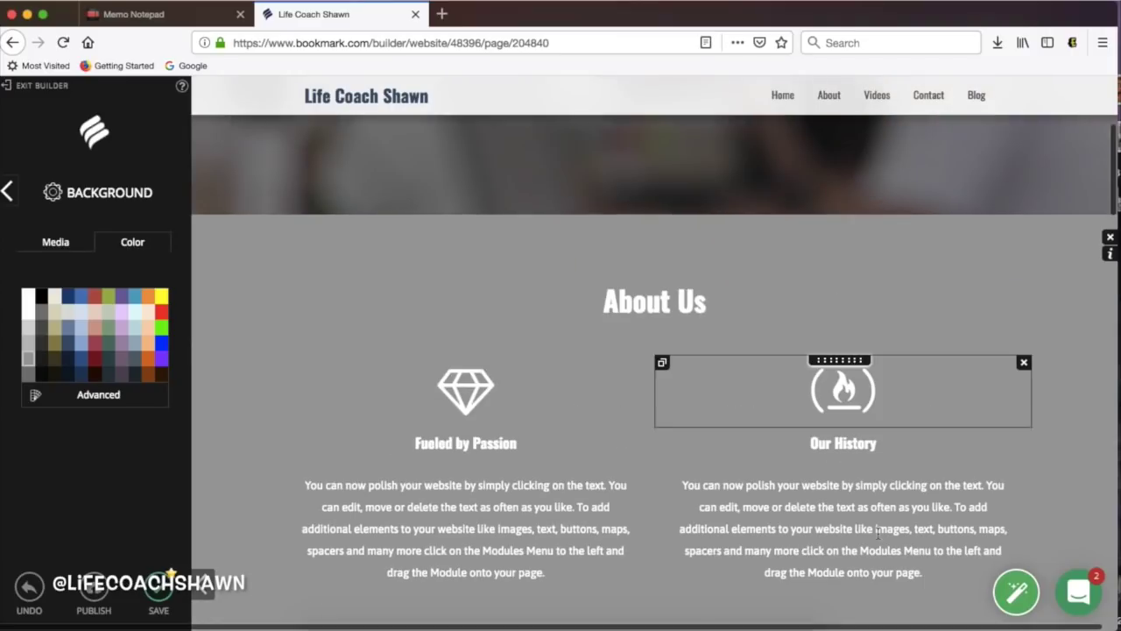
pyautogui.click(1024, 391)
pyautogui.click(1024, 391)
pyautogui.click(1024, 361)
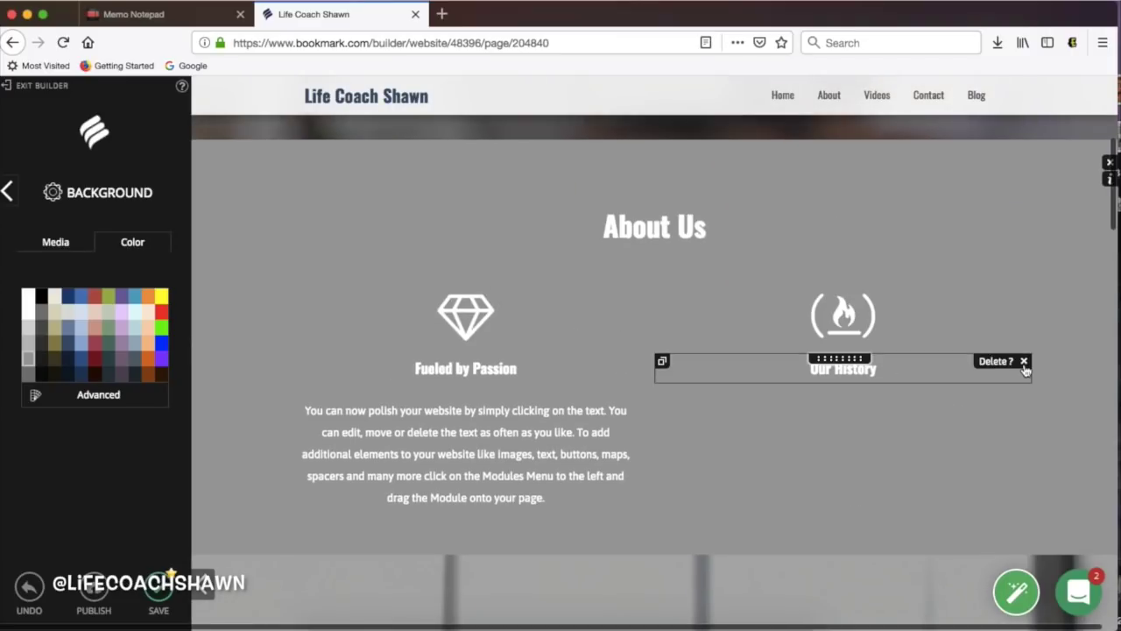
pyautogui.click(1007, 361)
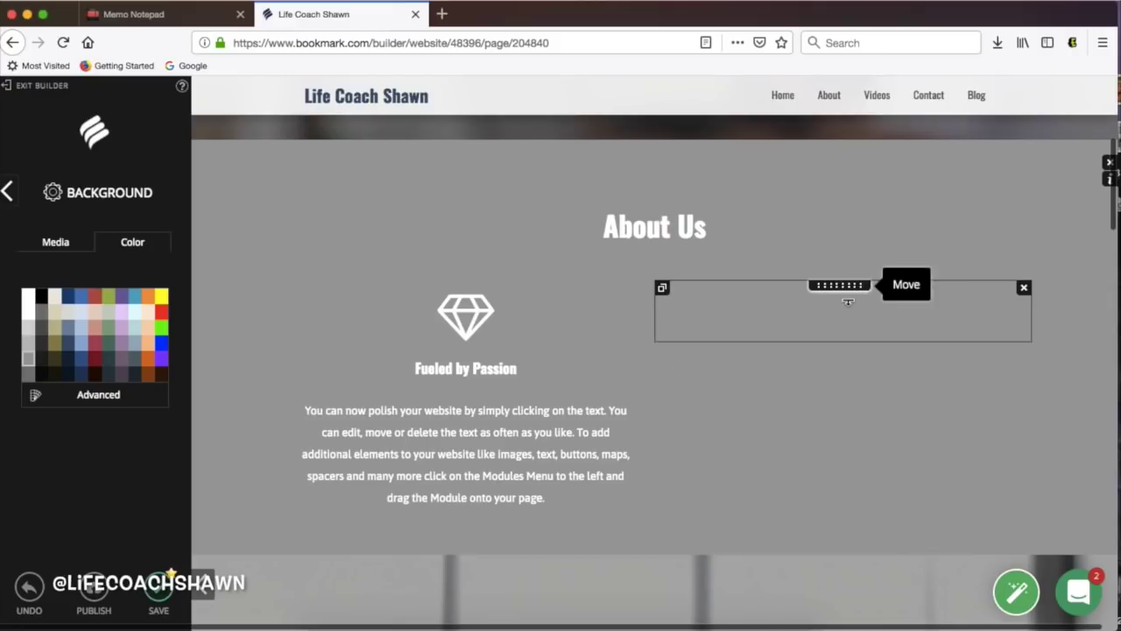
# Step: Move the diamond icon, the Fueled by Passion heading and its paragraph to the centre beneath the About Us heading
pyautogui.moveTo(839, 285); pyautogui.dragTo(661, 343)
pyautogui.moveTo(473, 388); pyautogui.dragTo(666, 395)
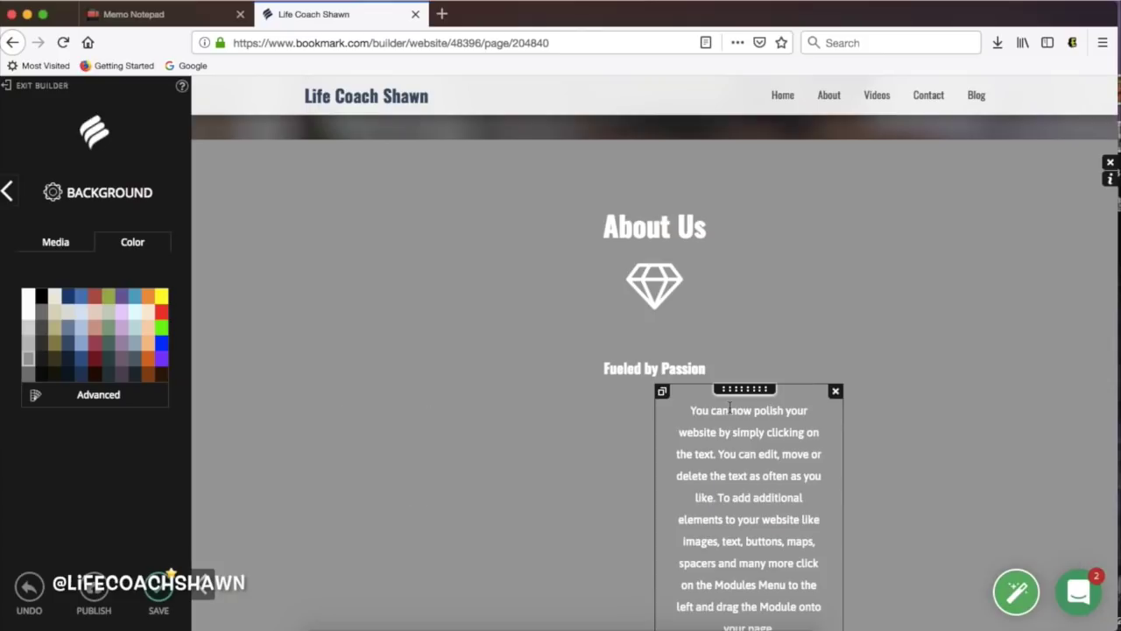
pyautogui.moveTo(556, 388); pyautogui.dragTo(661, 181)
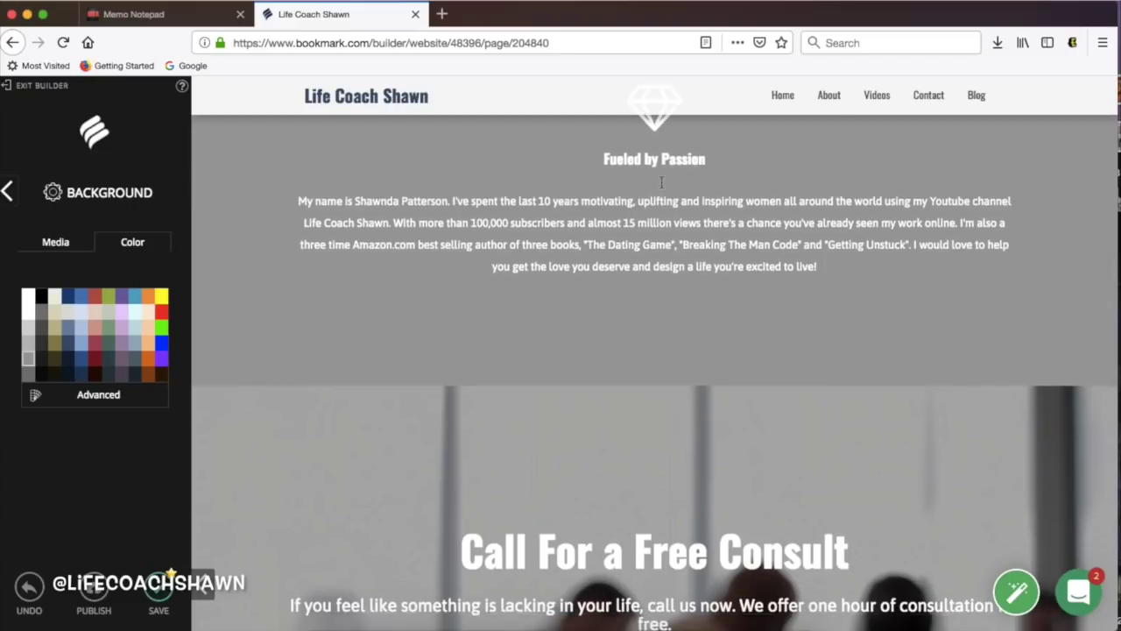
pyautogui.scroll(3, 661, 181)
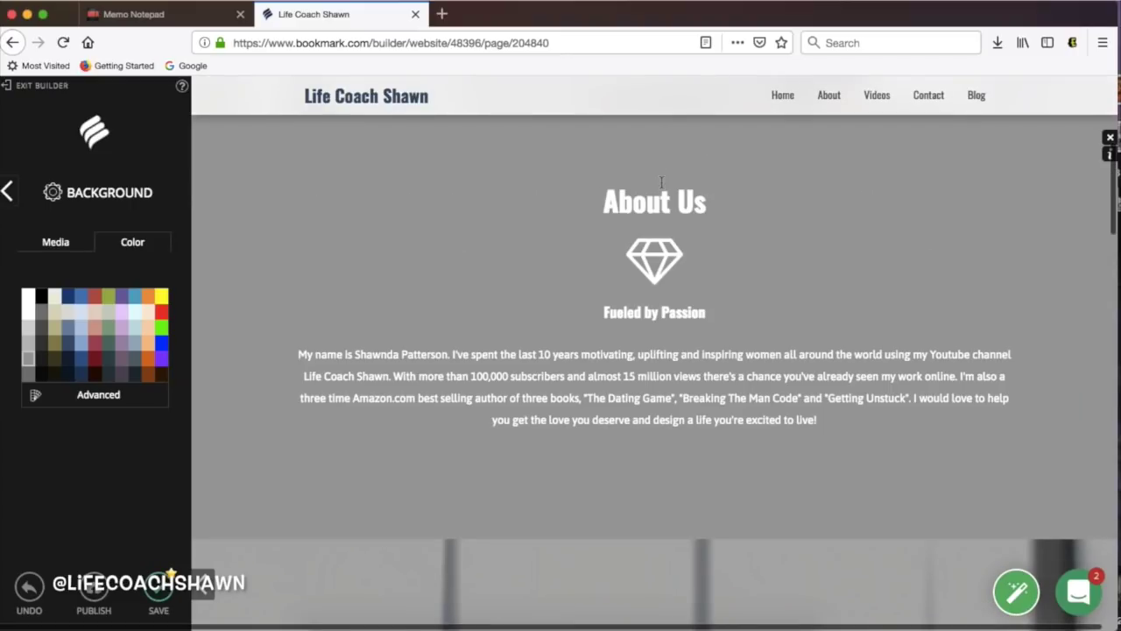
# Step: Replace the "Call For a Free Consult" heading with "Book Your One On One Session"
pyautogui.scroll(-8, 661, 181)
pyautogui.tripleClick(466, 279)
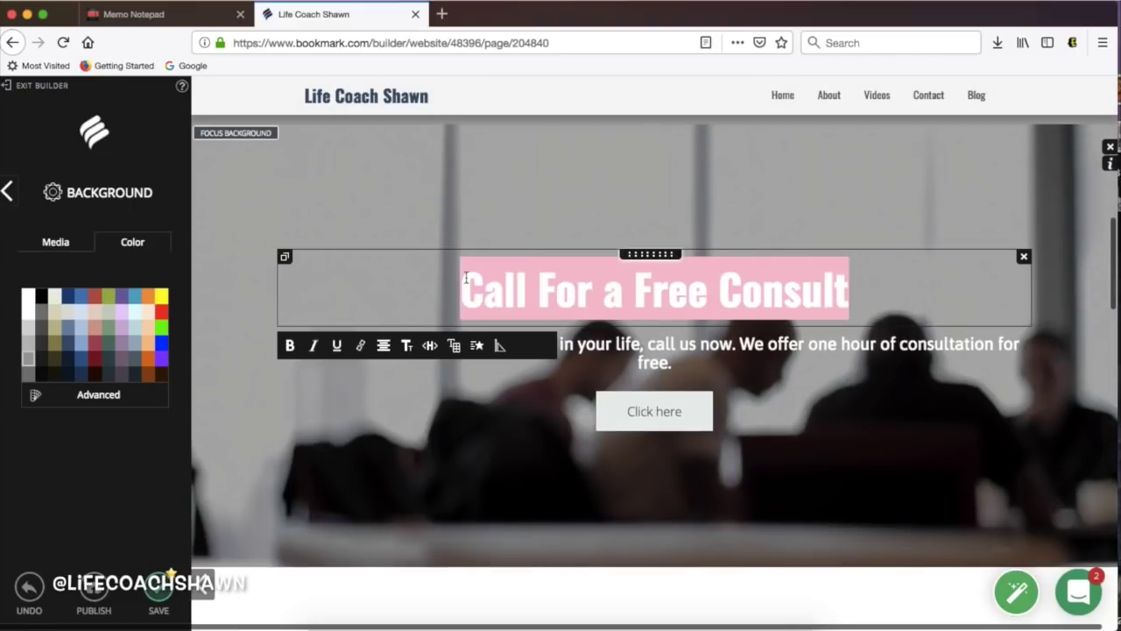
pyautogui.write('Bpp')
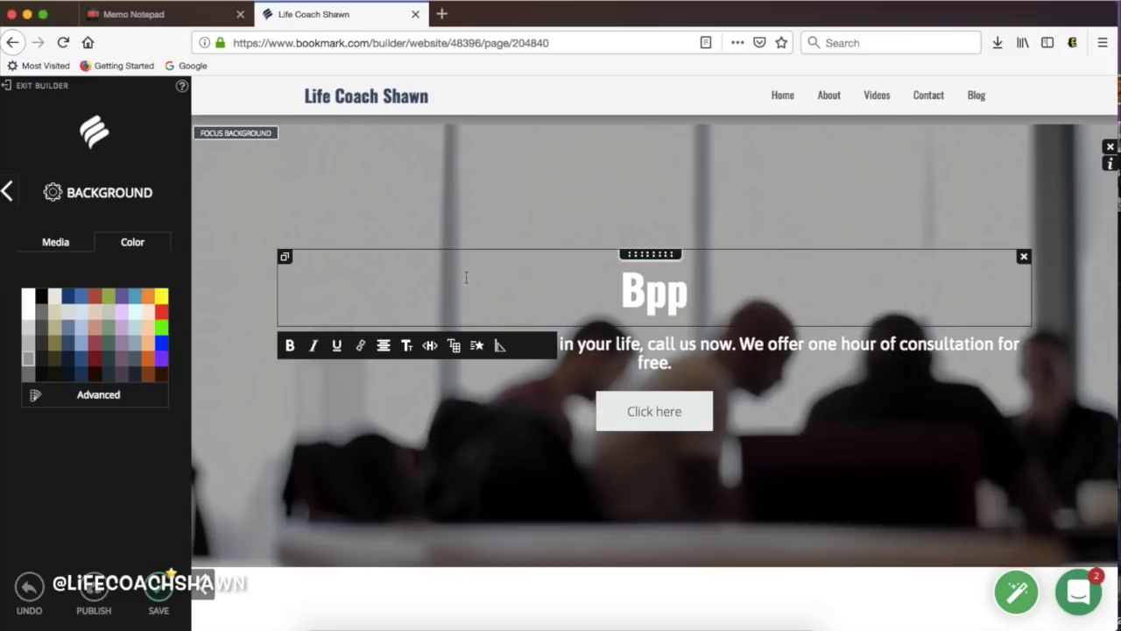
pyautogui.press('BackSpace')
pyautogui.press('BackSpace')
pyautogui.write('ook Your One On One Session')
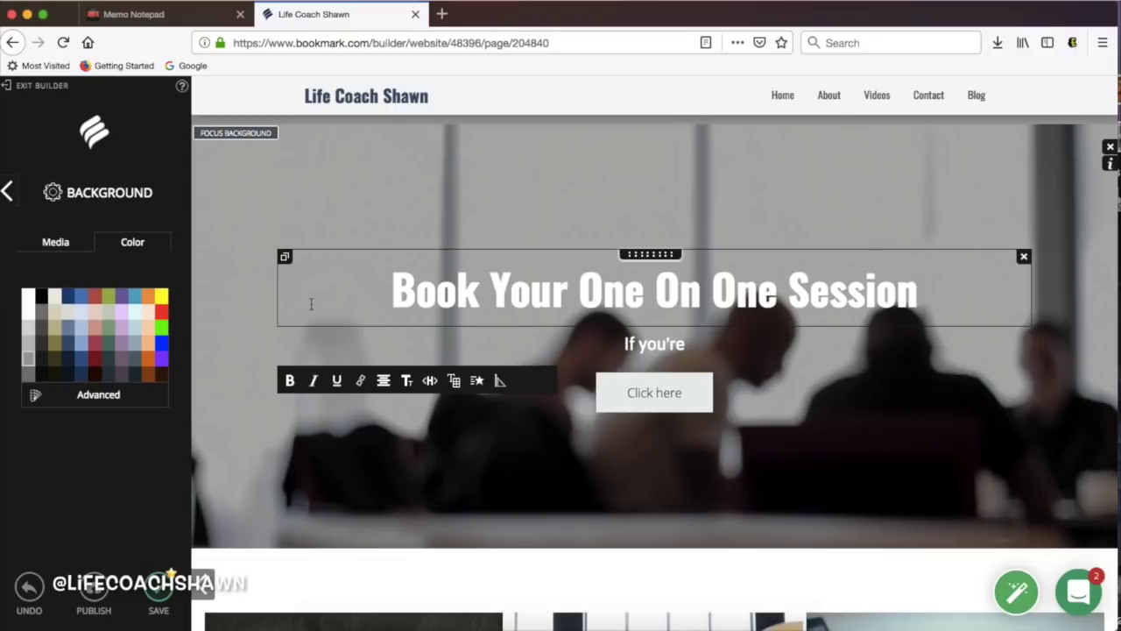
# Step: Set the subheading to "If you're tired of playing small and ready to start winning BIG in life and love, book your session today!"
pyautogui.write('tired of playing sma')
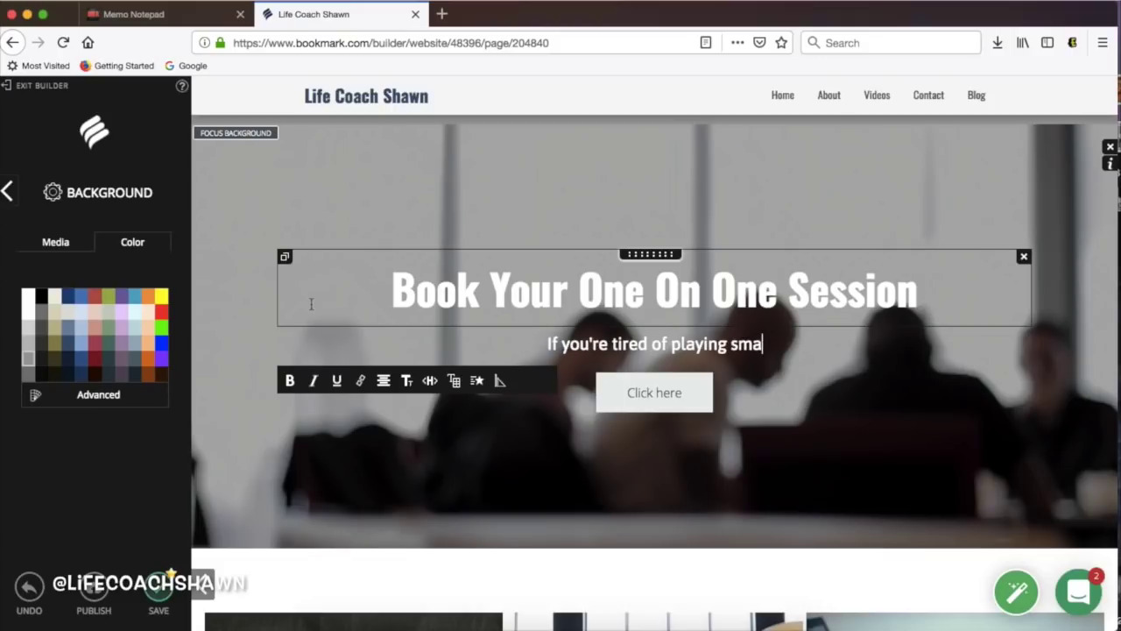
pyautogui.write('ll and ready t')
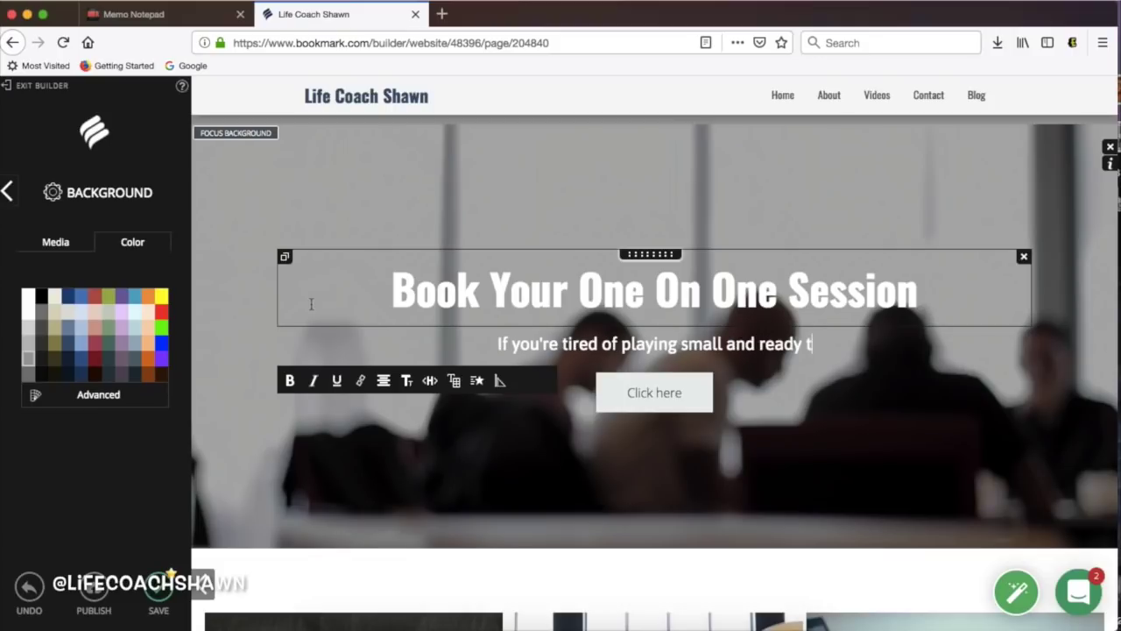
pyautogui.write('o start winning B')
pyautogui.press('BackSpace')
pyautogui.press('BackSpace')
pyautogui.press('BackSpace')
pyautogui.press('BackSpace')
pyautogui.press('BackSpace')
pyautogui.press('BackSpace')
pyautogui.press('BackSpace')
pyautogui.press('BackSpace')
pyautogui.press('BackSpace')
pyautogui.write('winning BIG in')
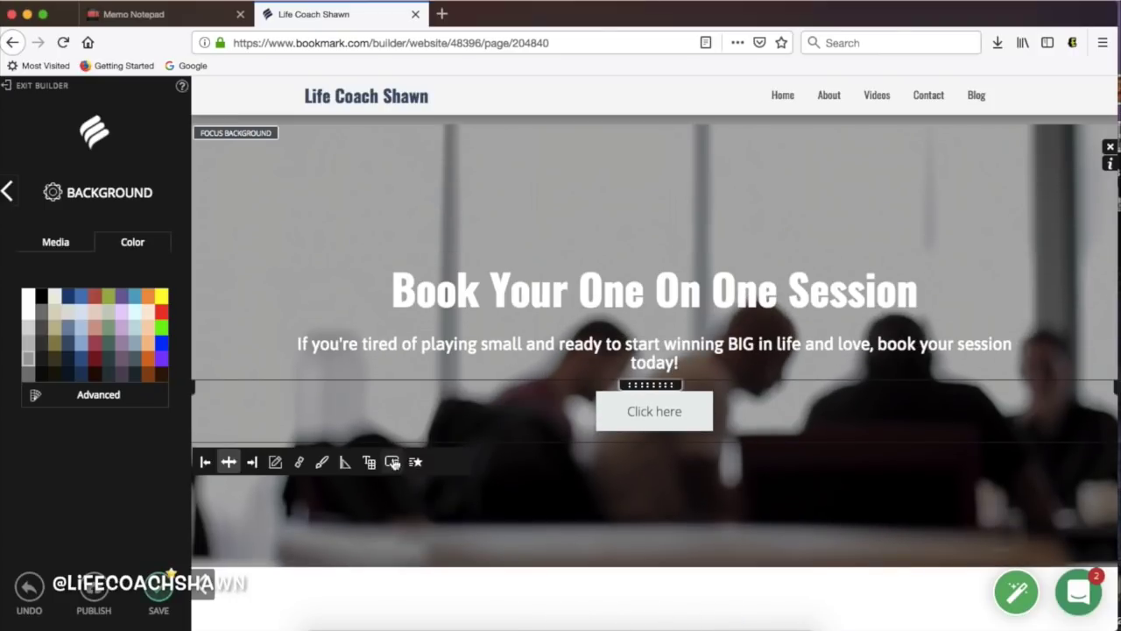
# Step: Open the background colour options for the Click here button in the session booking section
pyautogui.click(392, 462)
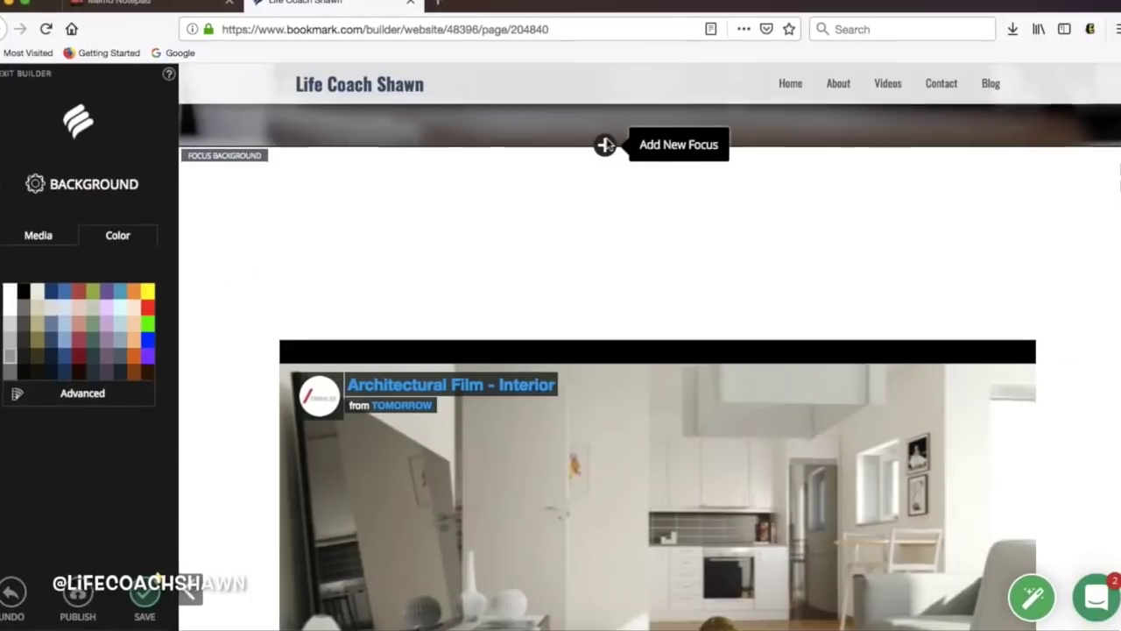
# Step: Add a Call to Action section above the video section and change its heading to "Podcast Coming In 2019!"
pyautogui.click(607, 135)
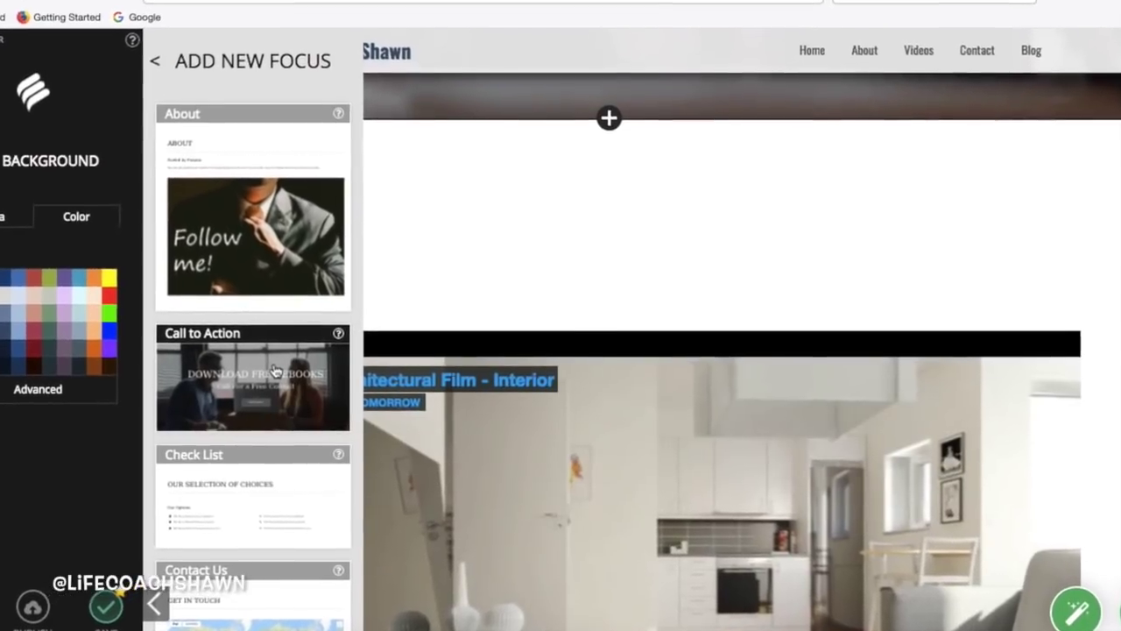
pyautogui.click(264, 368)
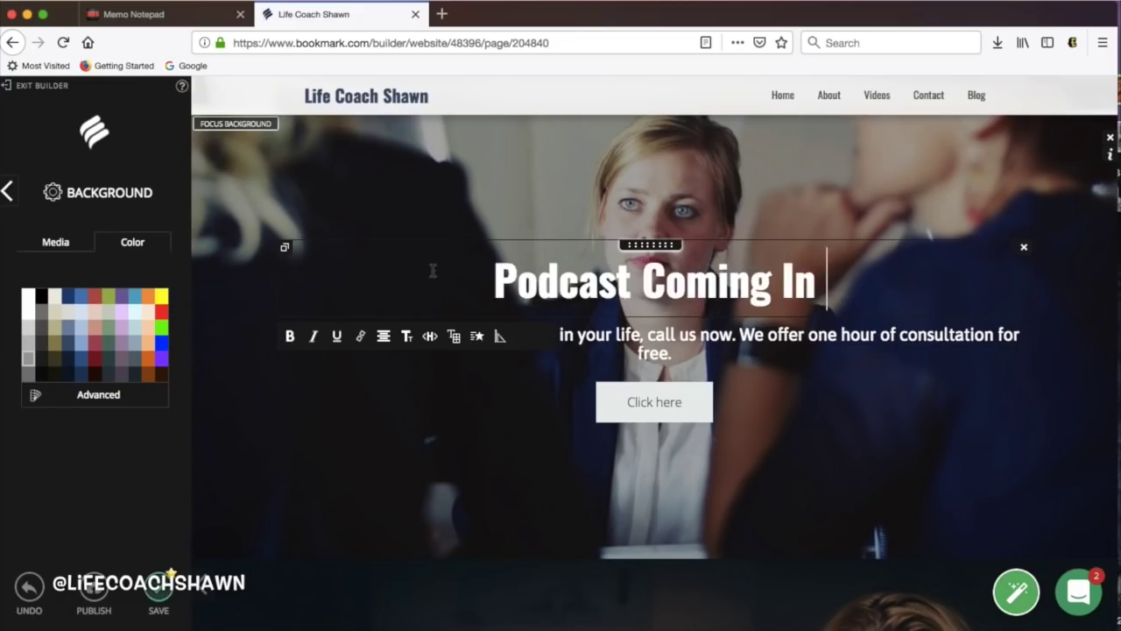
pyautogui.press('BackSpace')
pyautogui.press('BackSpace')
pyautogui.press('BackSpace')
pyautogui.press('BackSpace')
pyautogui.press('BackSpace')
pyautogui.press('BackSpace')
pyautogui.press('BackSpace')
pyautogui.press('BackSpace')
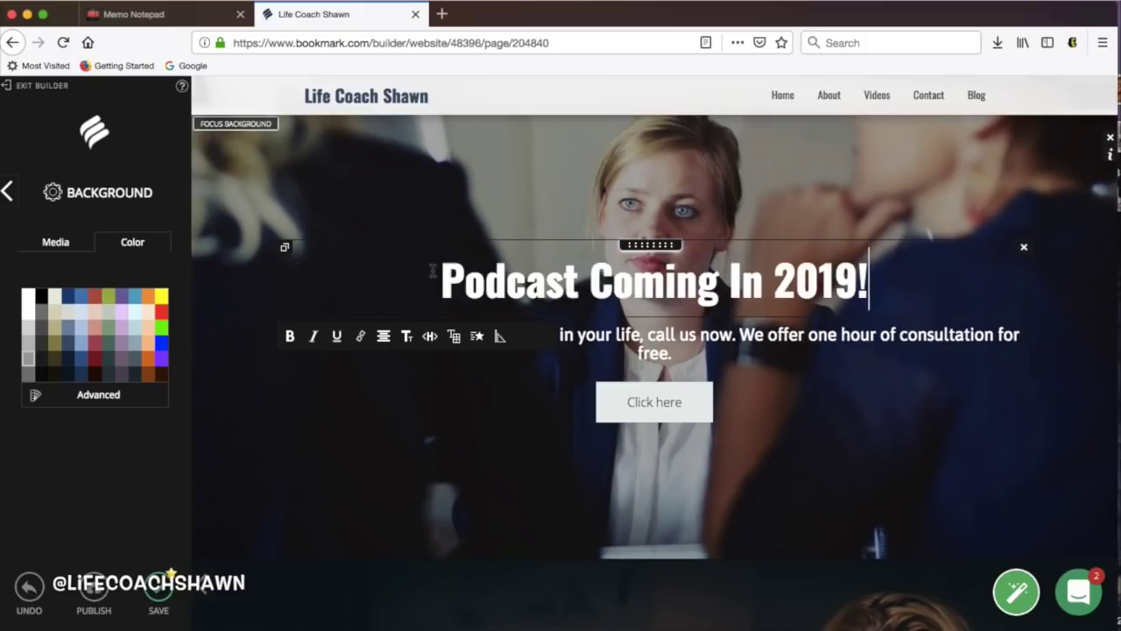
pyautogui.press('BackSpace')
pyautogui.press('BackSpace')
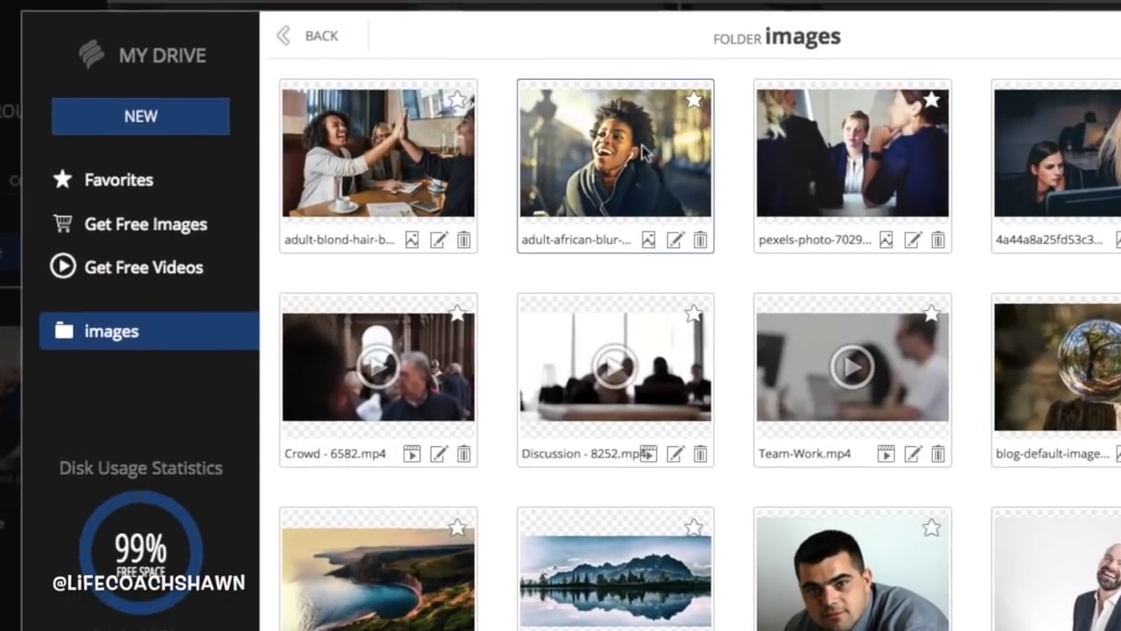
# Step: Use the drive image of the smiling woman wearing earphones as the podcast section's background
pyautogui.click(644, 152)
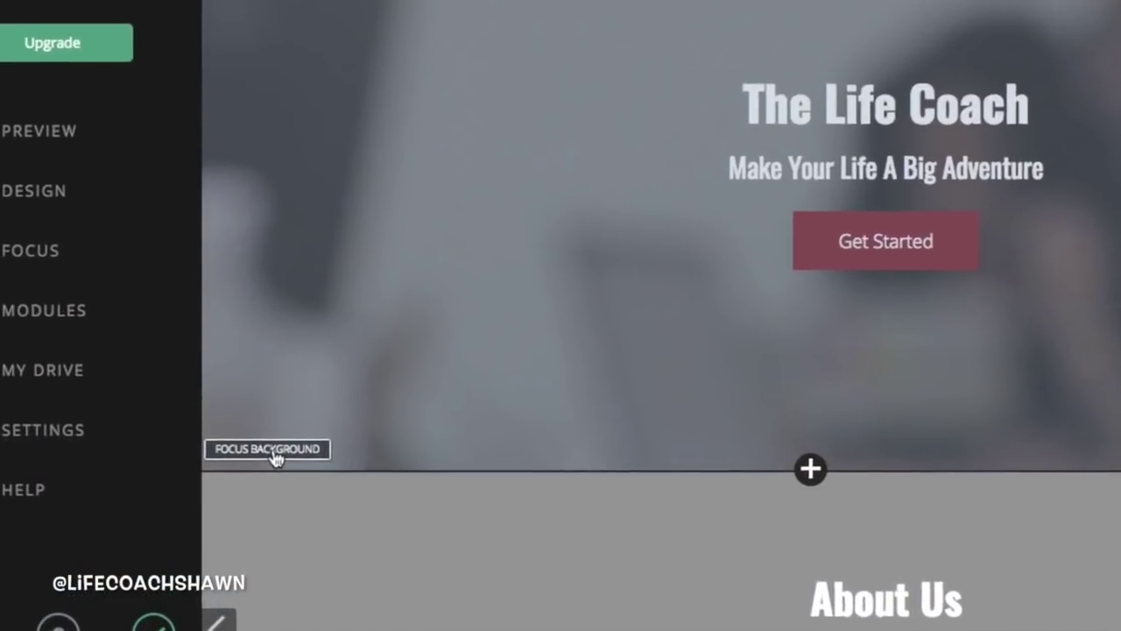
# Step: Replace the header section's background video with the drive image of women sharing a high five
pyautogui.click(274, 457)
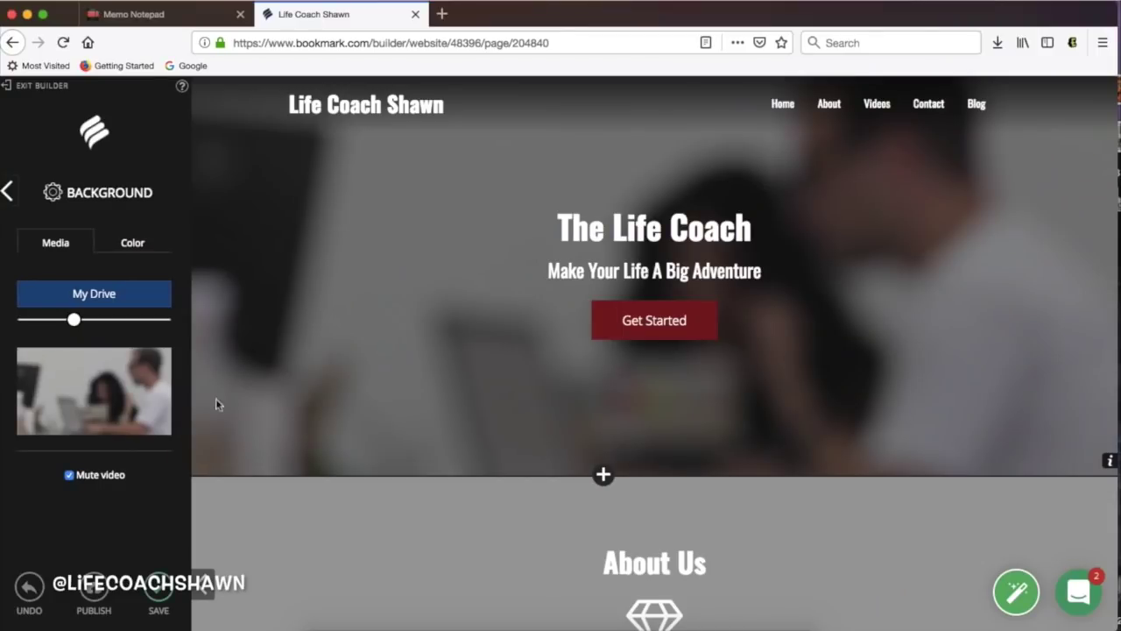
pyautogui.click(94, 295)
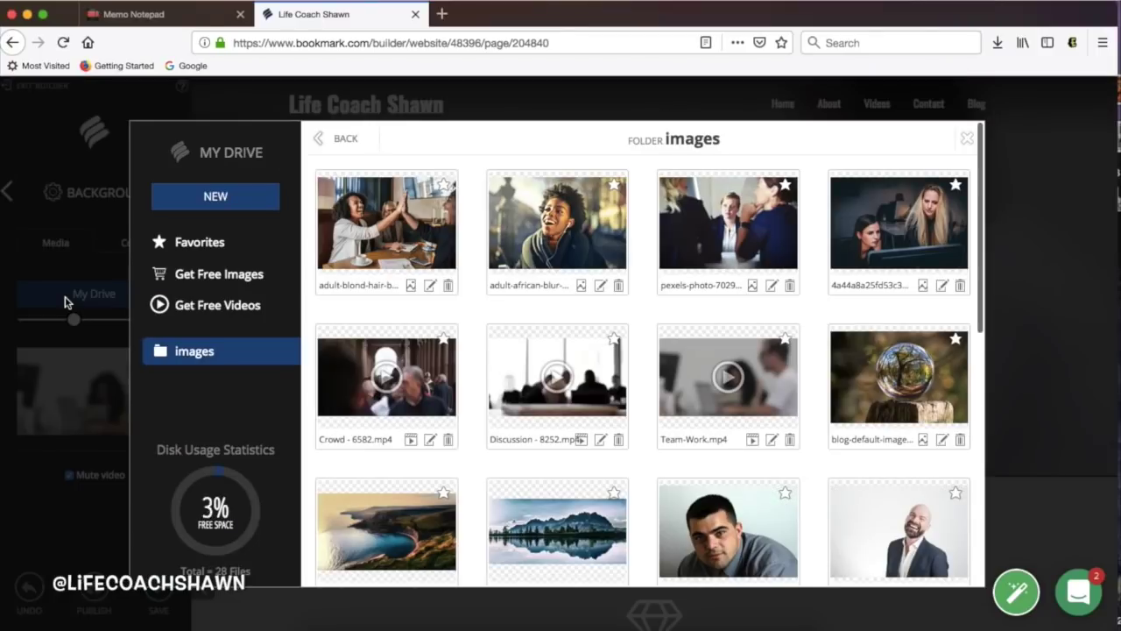
pyautogui.click(346, 220)
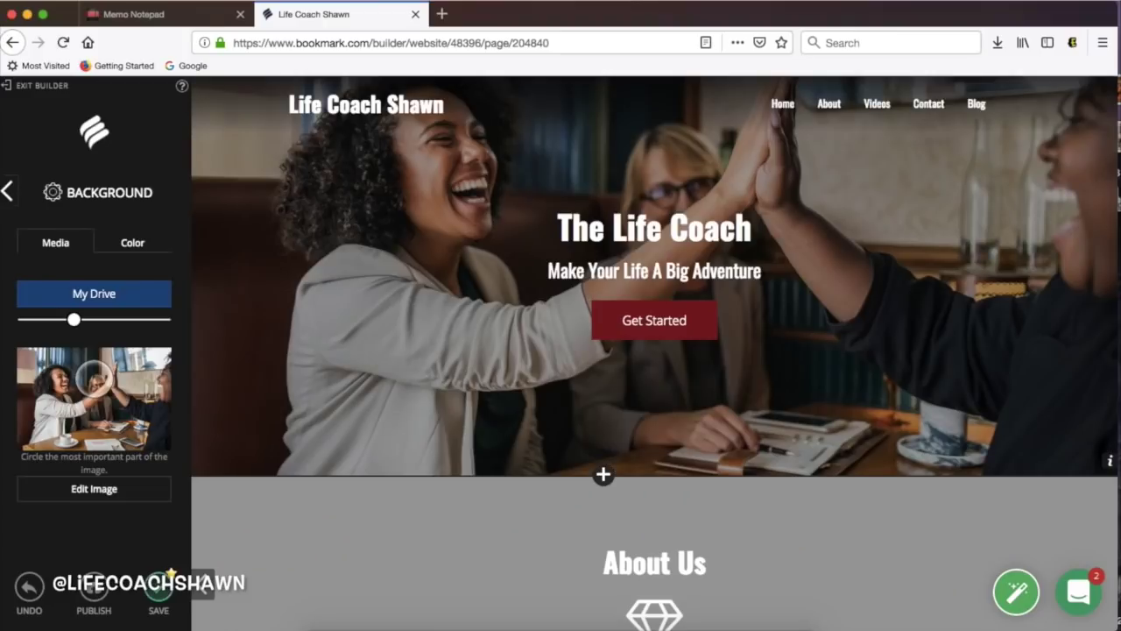
pyautogui.scroll(-10, 558, 328)
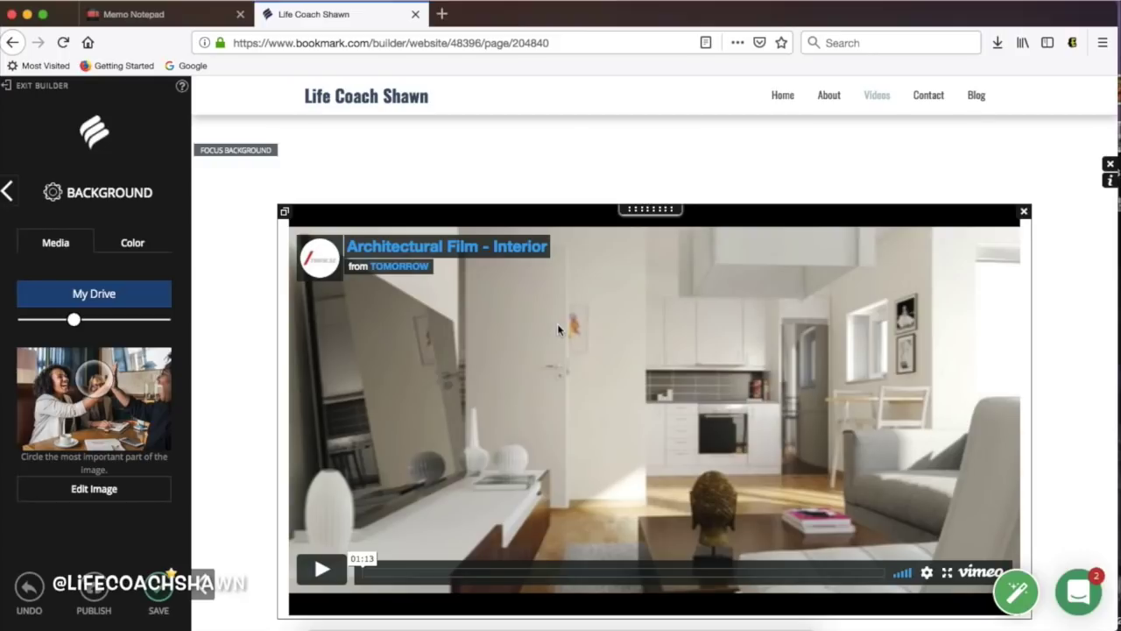
pyautogui.click(558, 328)
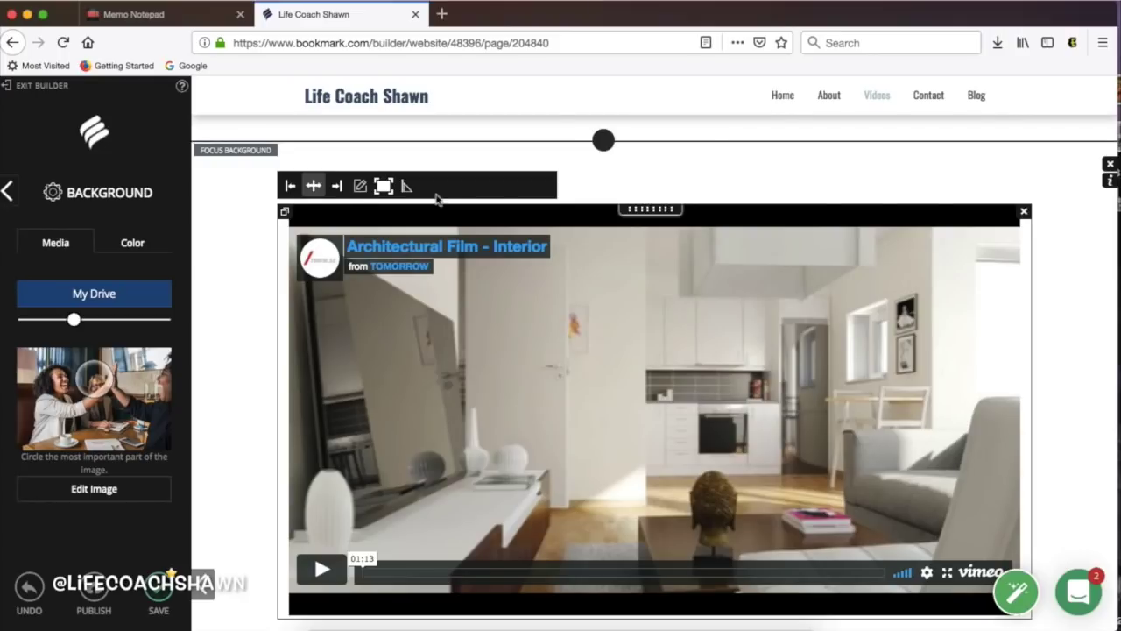
pyautogui.click(359, 186)
pyautogui.rightClick(361, 116)
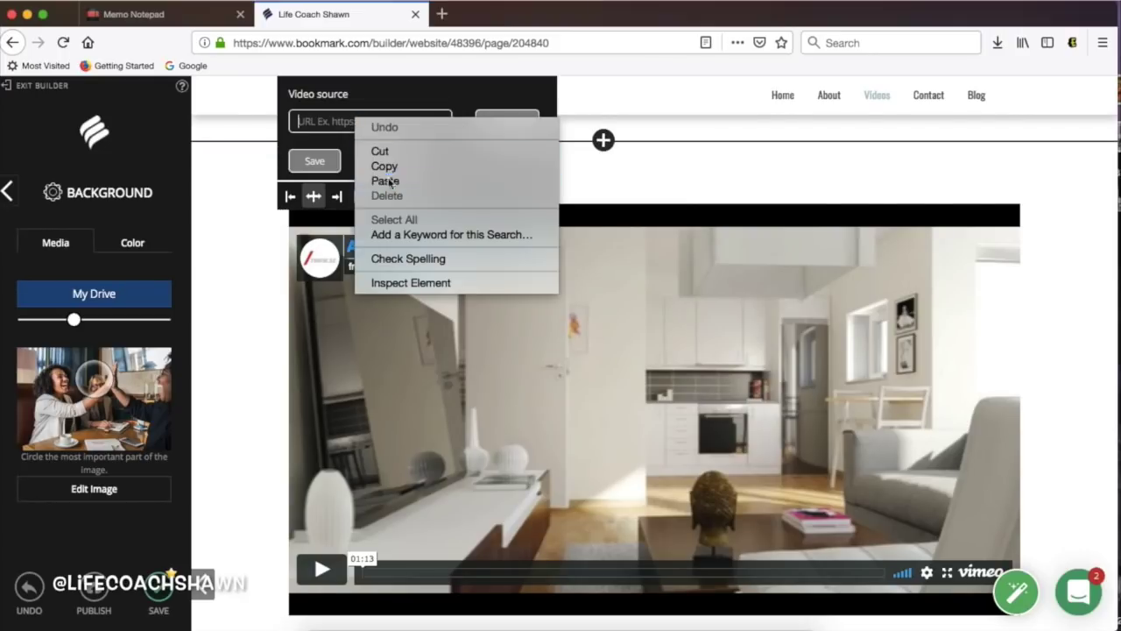
pyautogui.click(383, 181)
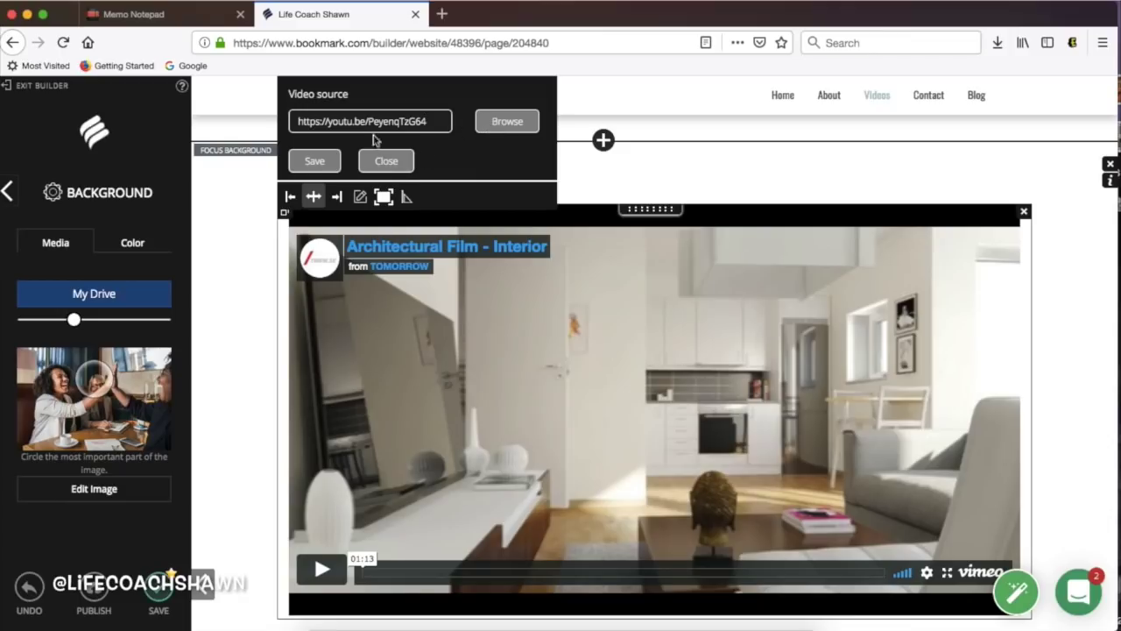
pyautogui.click(317, 161)
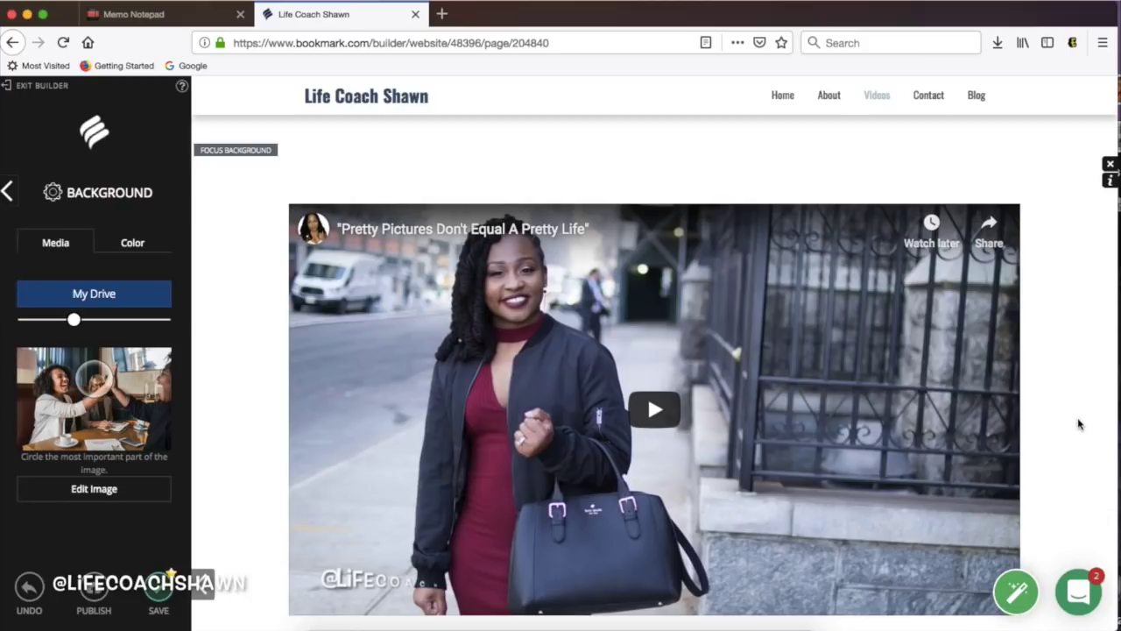
# Step: Change the Contact section heading's text colour to dark red
pyautogui.scroll(-10, 508, 184)
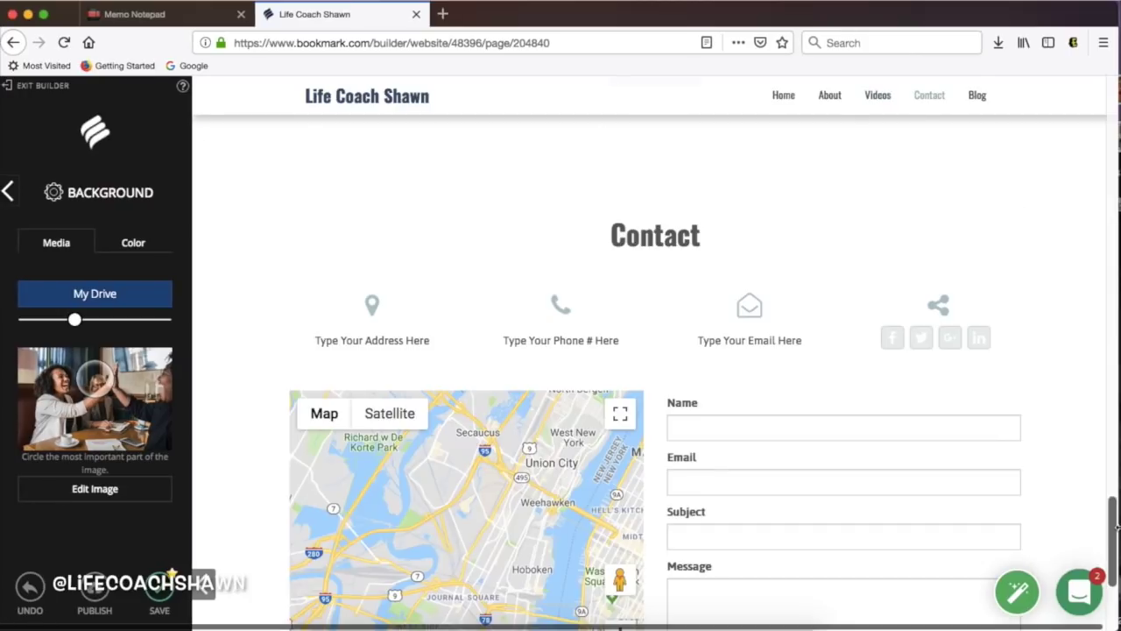
pyautogui.click(691, 235)
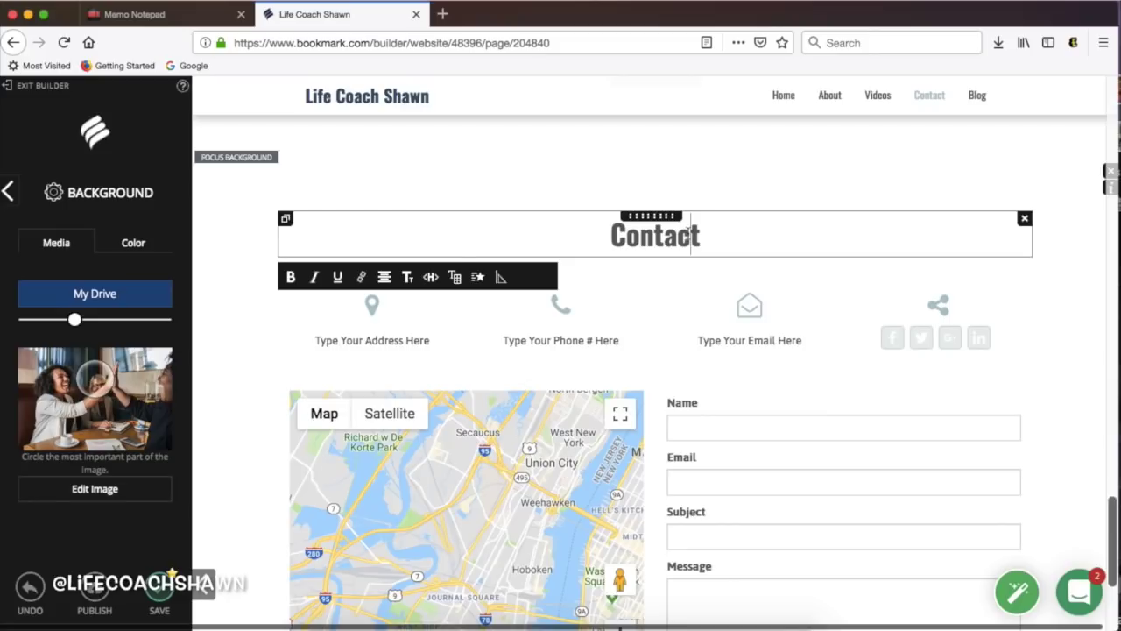
pyautogui.click(455, 277)
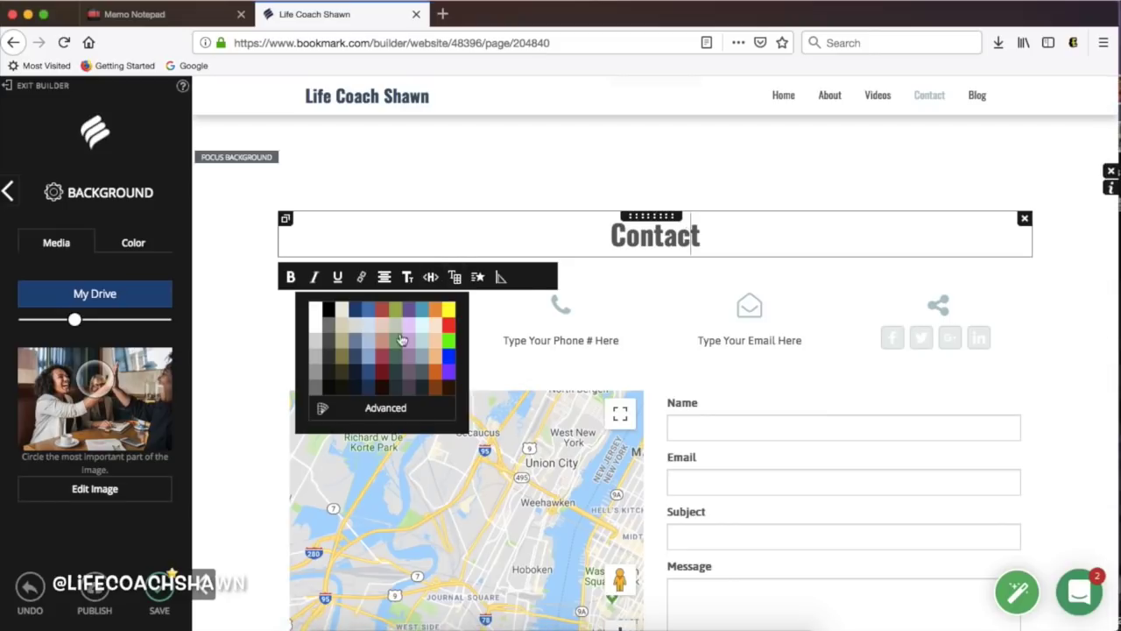
pyautogui.click(382, 368)
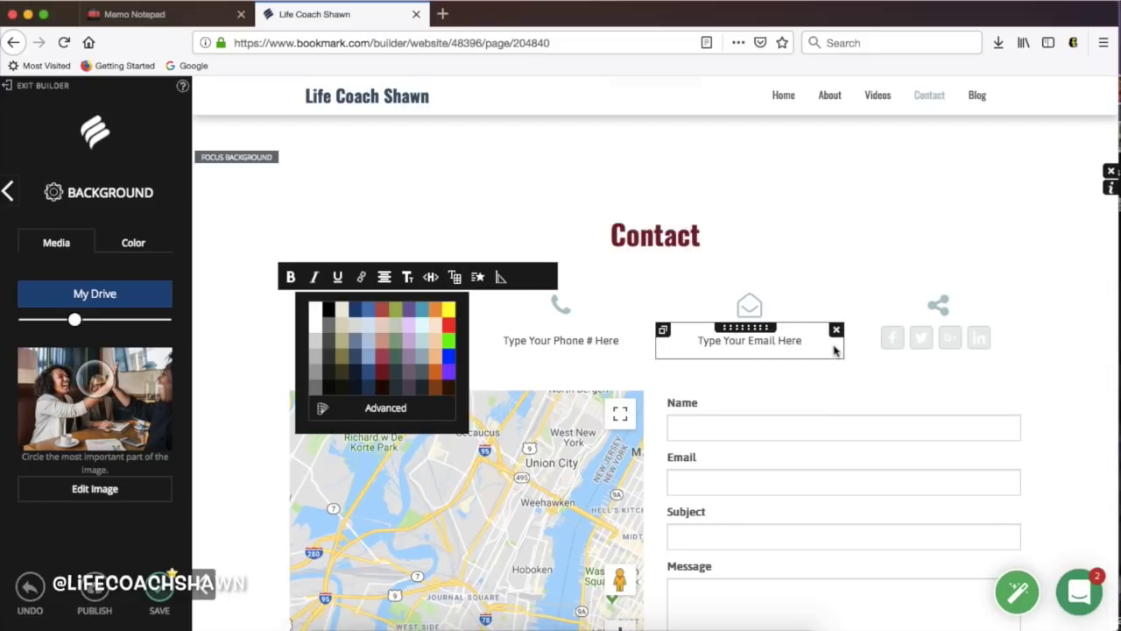
# Step: Reduce the contact details to the centred email icon and the contact's e-mail, deleting the leftover element below
pyautogui.click(759, 308)
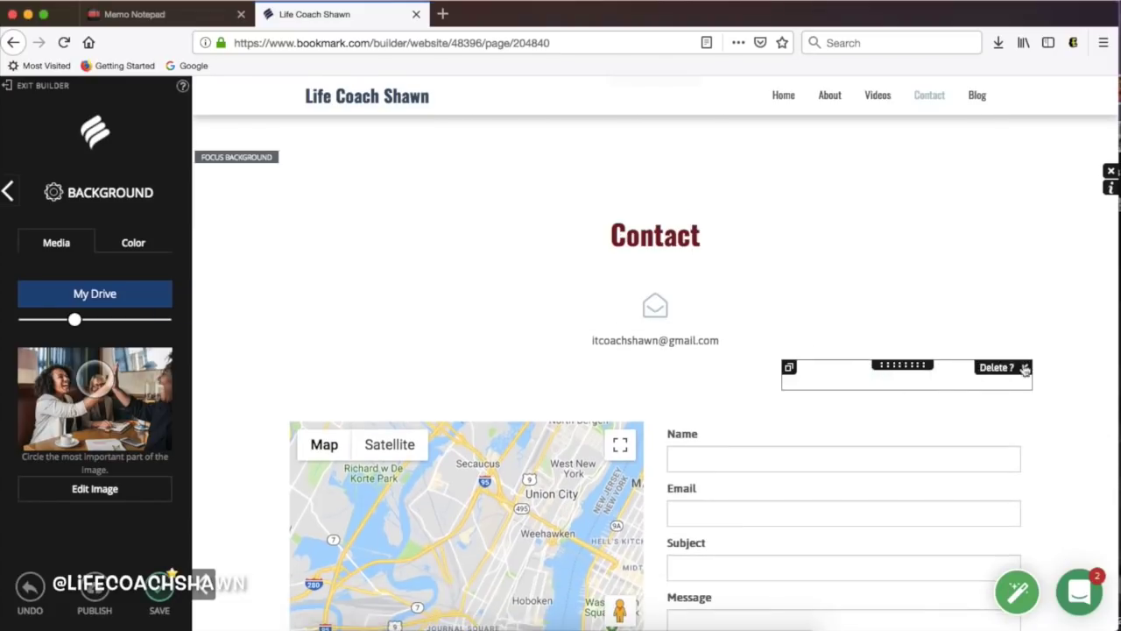
pyautogui.click(1025, 367)
# Step: Change the footer's background colour to dark red
pyautogui.scroll(-5, 1063, 395)
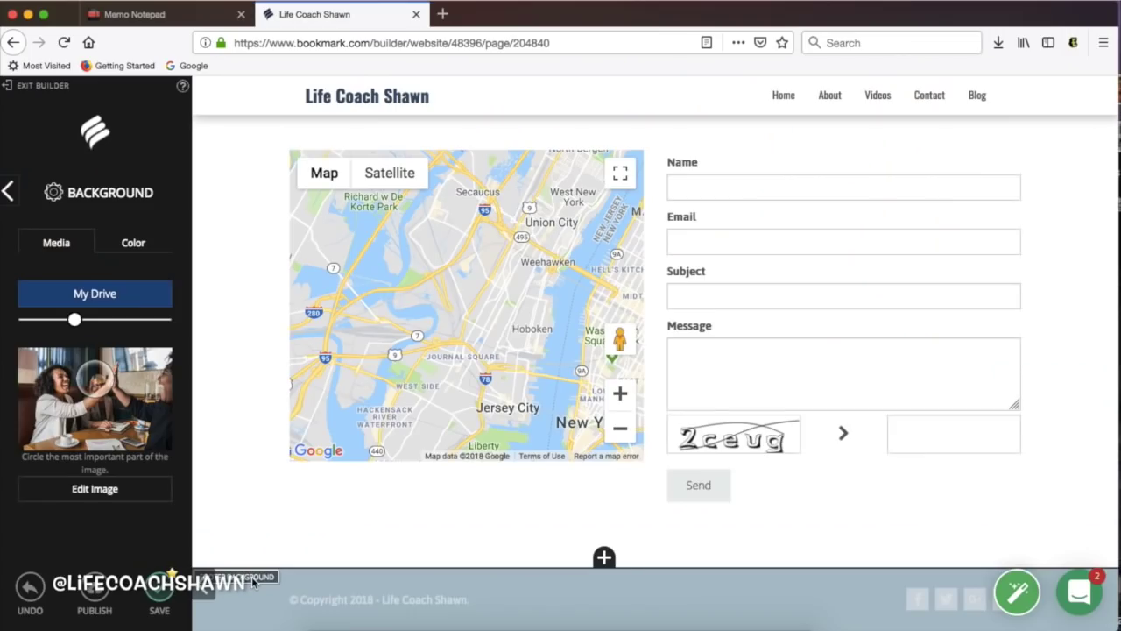
pyautogui.click(252, 583)
pyautogui.click(96, 356)
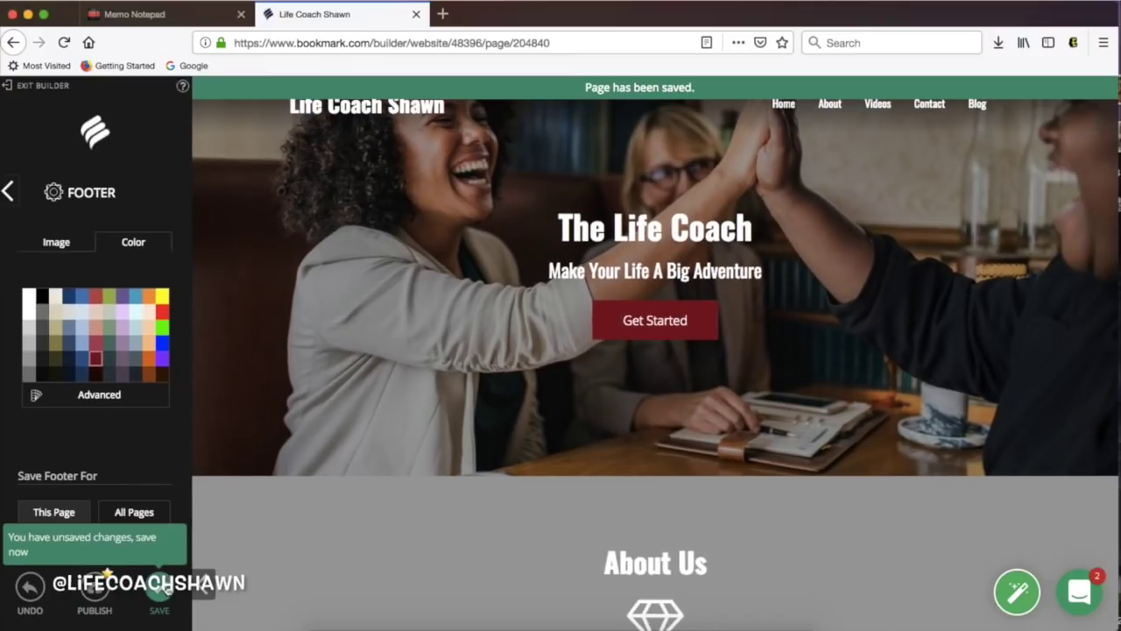
# Step: View the finished website outside the builder and review the hero, About Us, session booking, podcast, video and Contact sections down to the footer
pyautogui.click(50, 580)
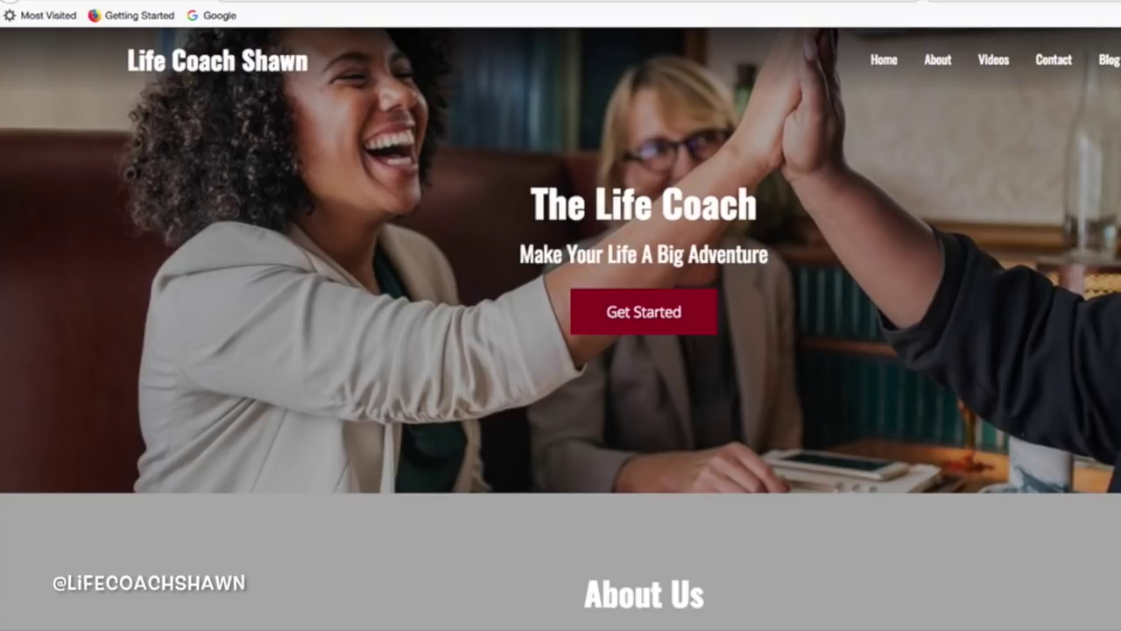
pyautogui.scroll(-5, 561, 315)
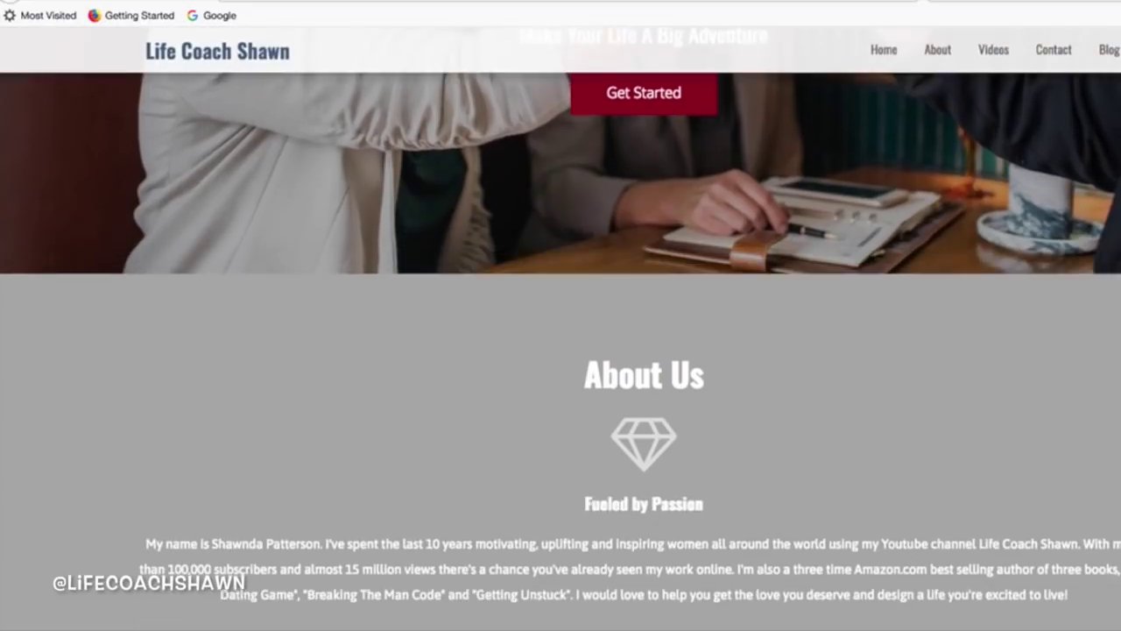
pyautogui.scroll(-4, 561, 350)
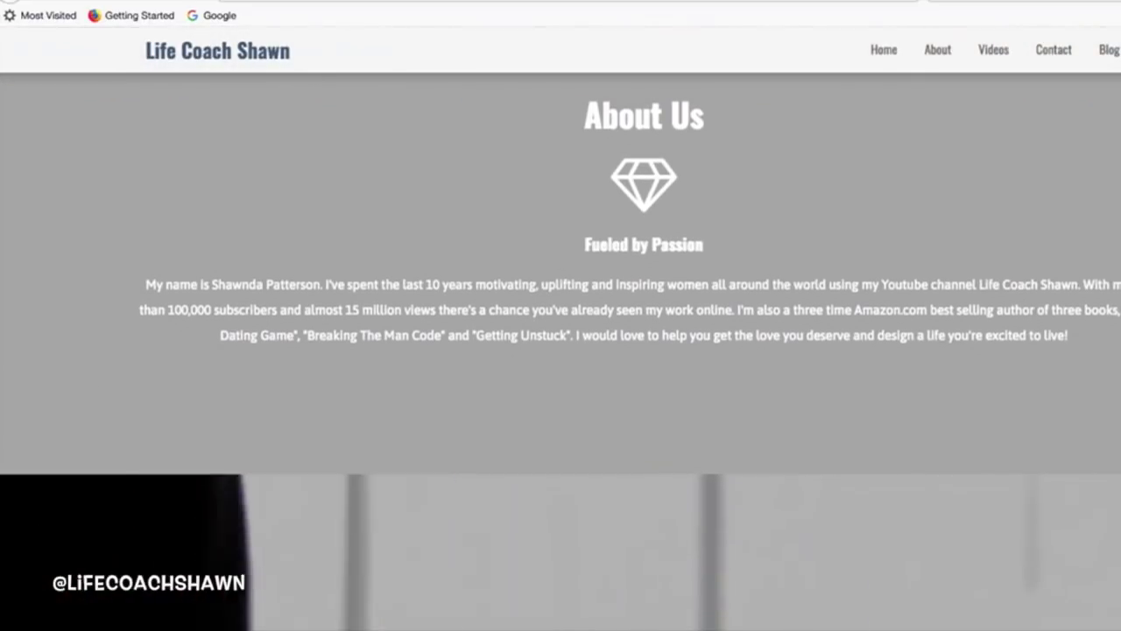
pyautogui.scroll(-5, 560, 351)
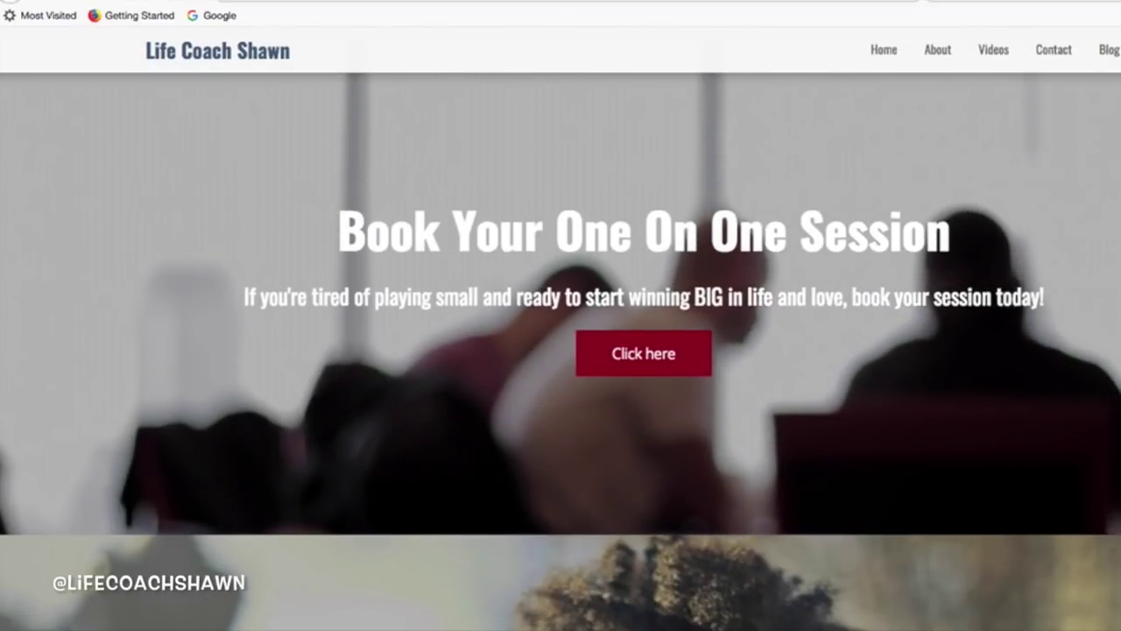
pyautogui.scroll(-1, 561, 350)
pyautogui.scroll(-5, 561, 350)
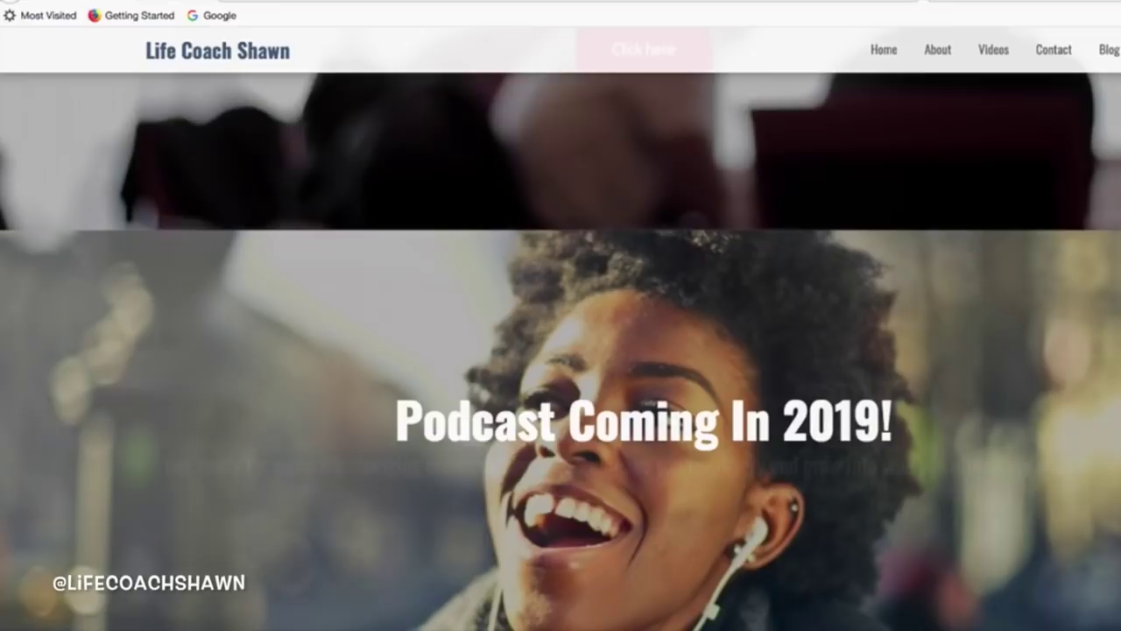
pyautogui.scroll(-1, 560, 351)
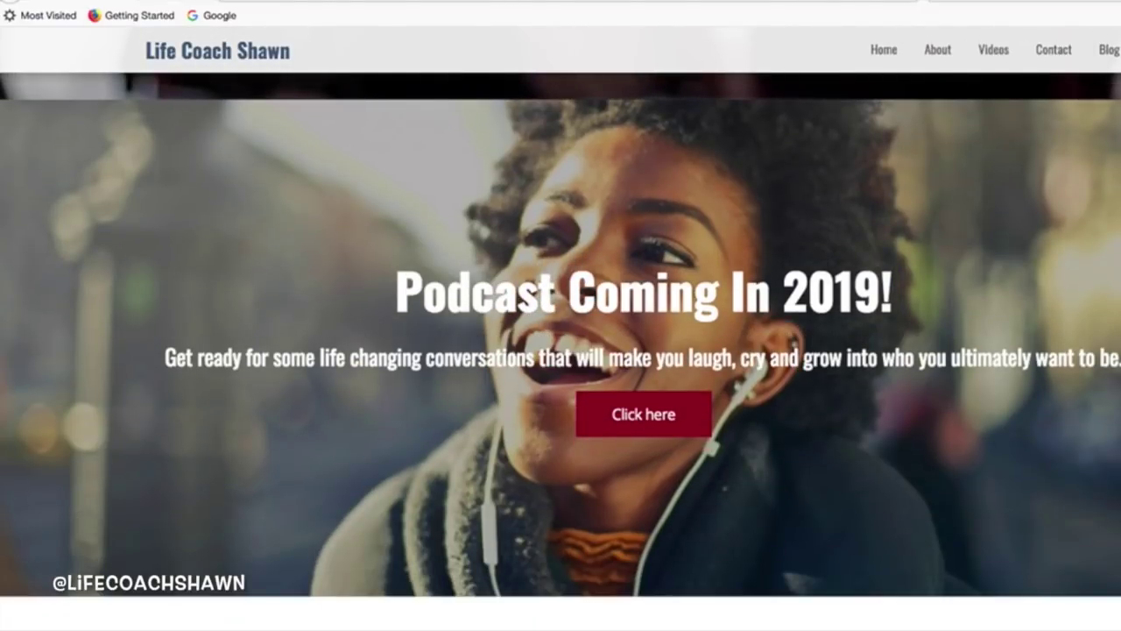
pyautogui.scroll(-1, 561, 350)
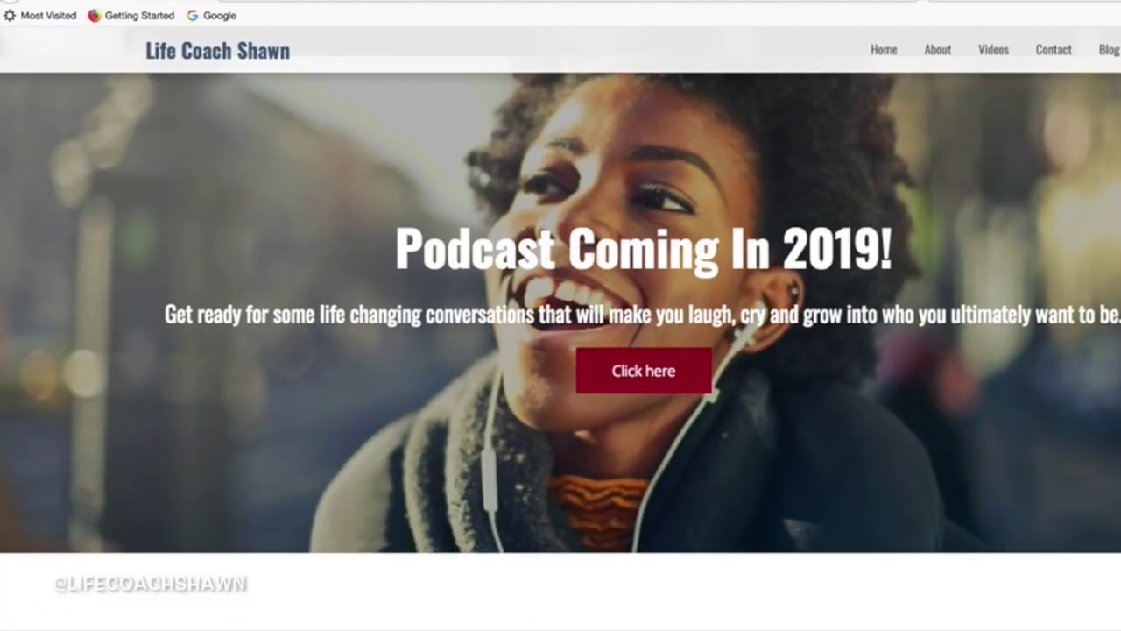
pyautogui.scroll(-5, 560, 350)
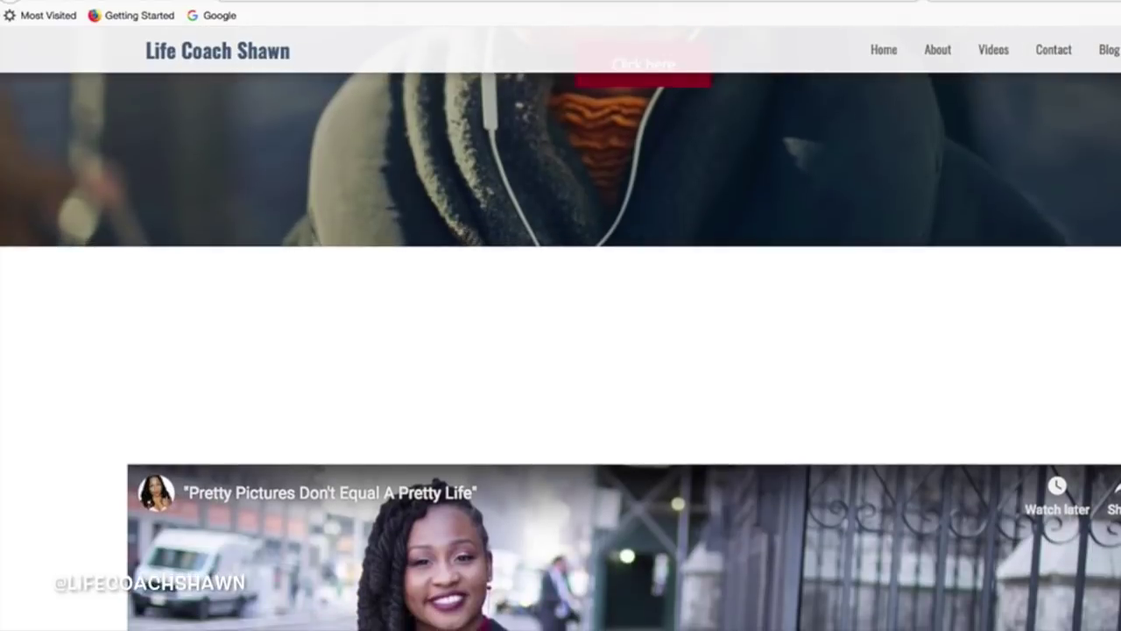
pyautogui.scroll(-5, 561, 351)
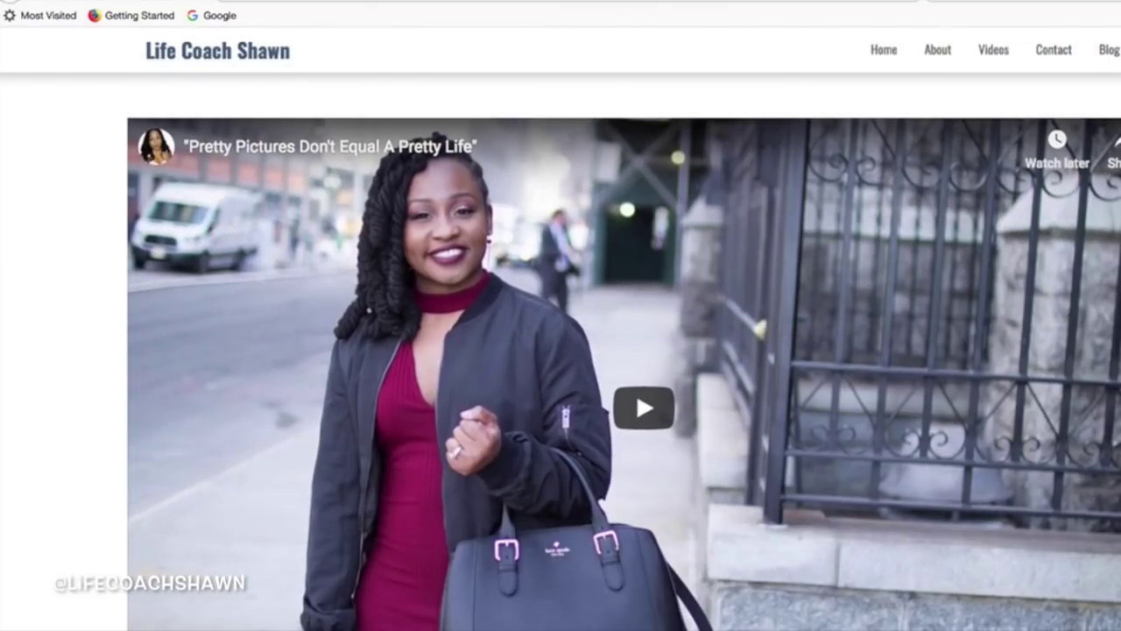
pyautogui.scroll(-5, 561, 351)
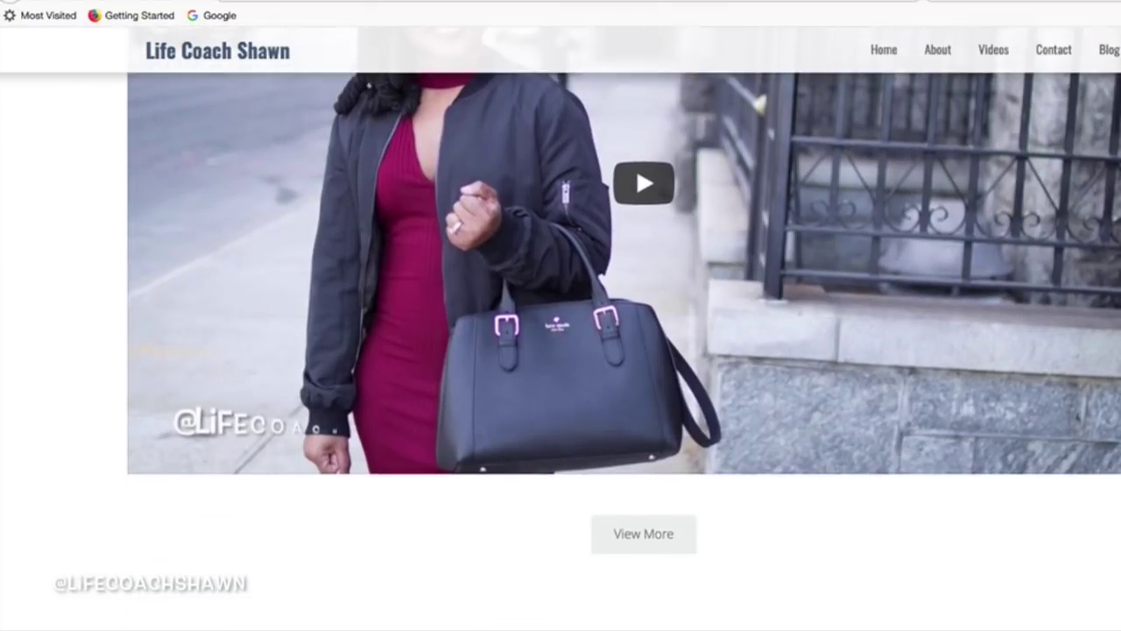
pyautogui.scroll(-5, 624, 329)
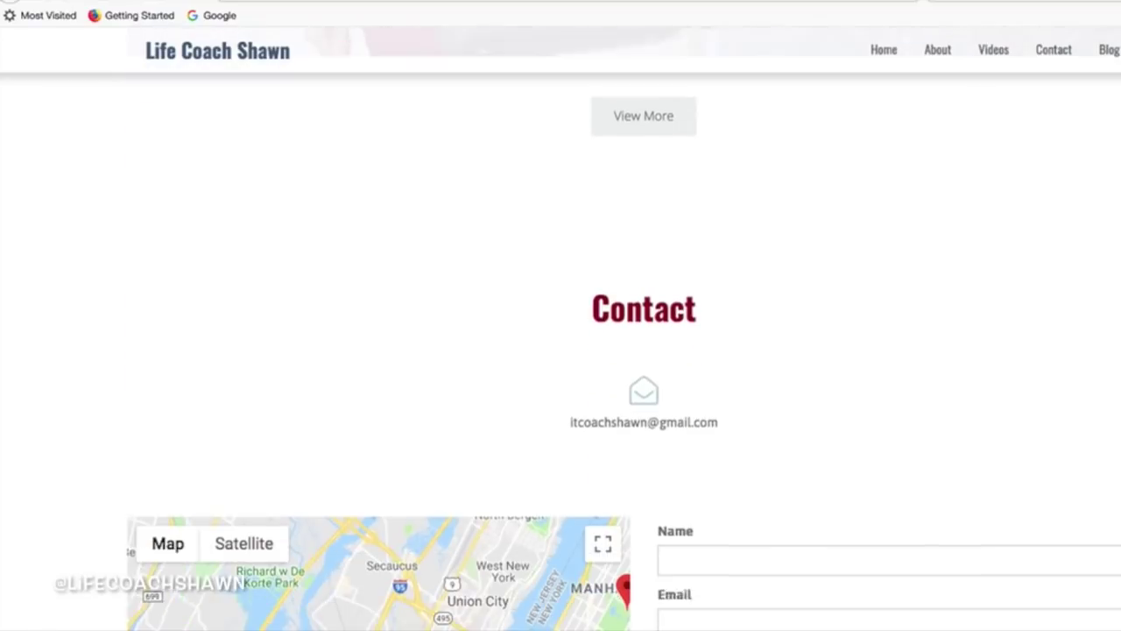
pyautogui.scroll(-3, 623, 330)
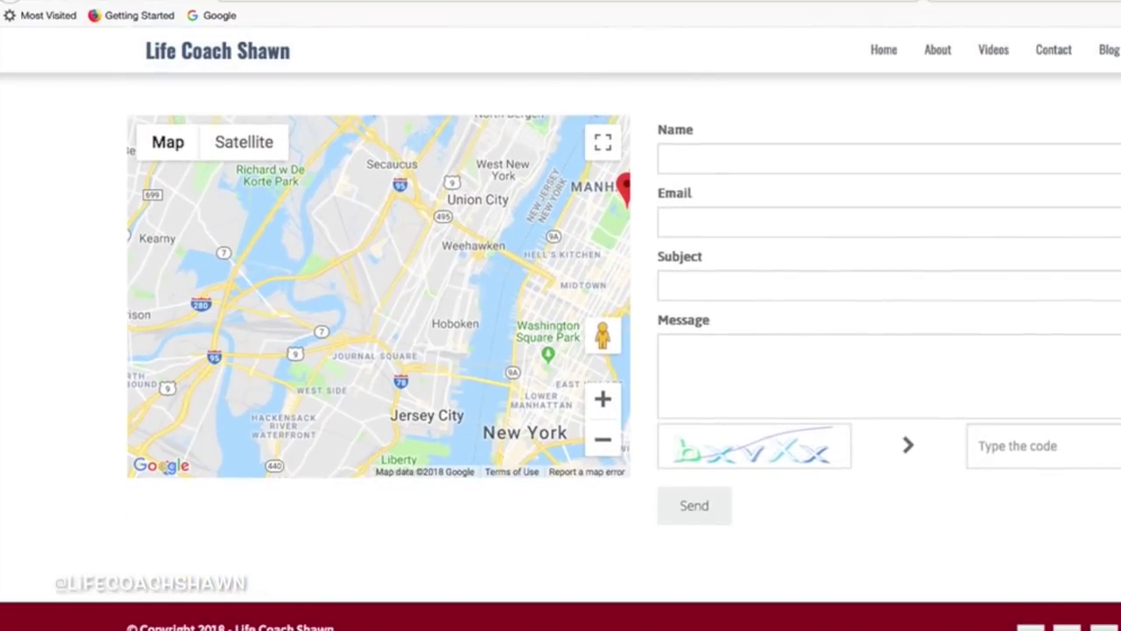